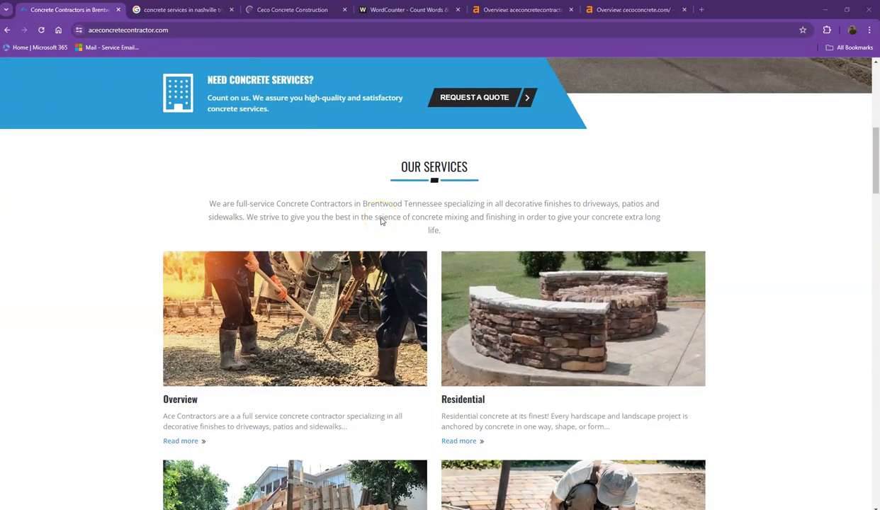
Step: Skim the competitor's Ceco Concrete Construction homepage down to the company history section and back up
scroll(213, 202, "down", 2)
scroll(79, 184, "up", 4)
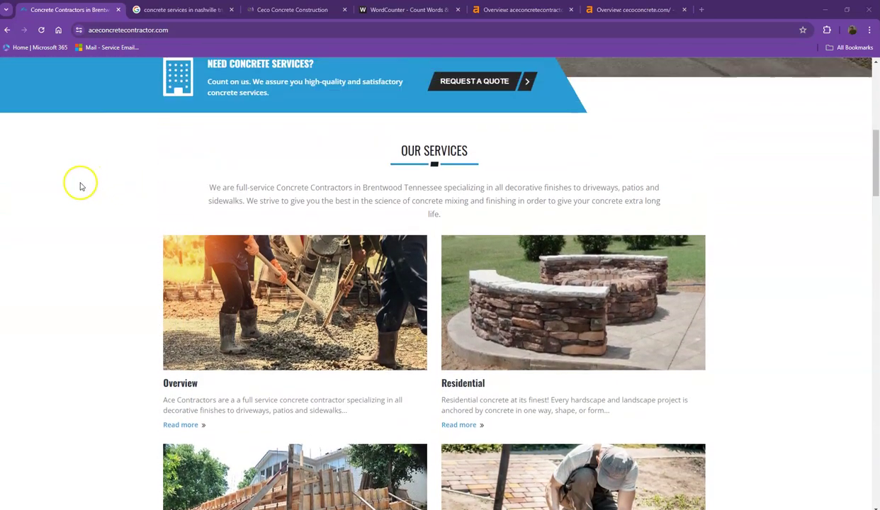
left_click(292, 9)
scroll(232, 206, "down", 4)
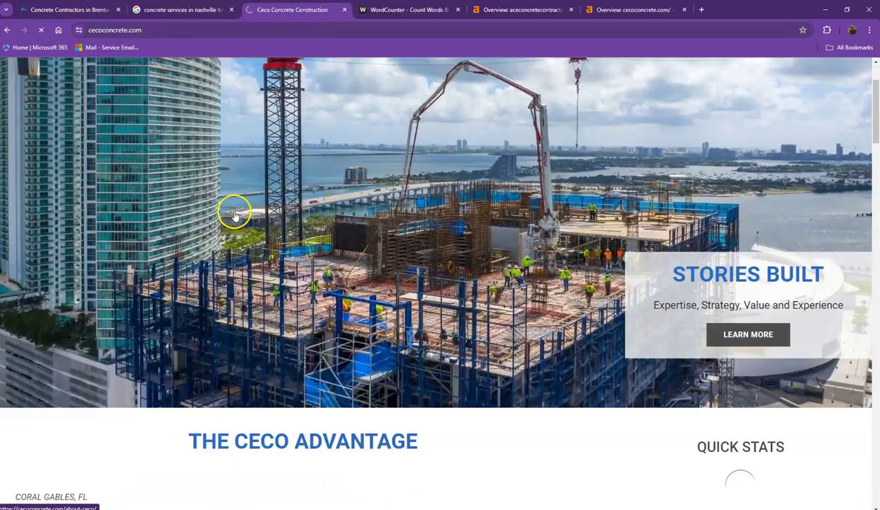
scroll(234, 219, "down", 9)
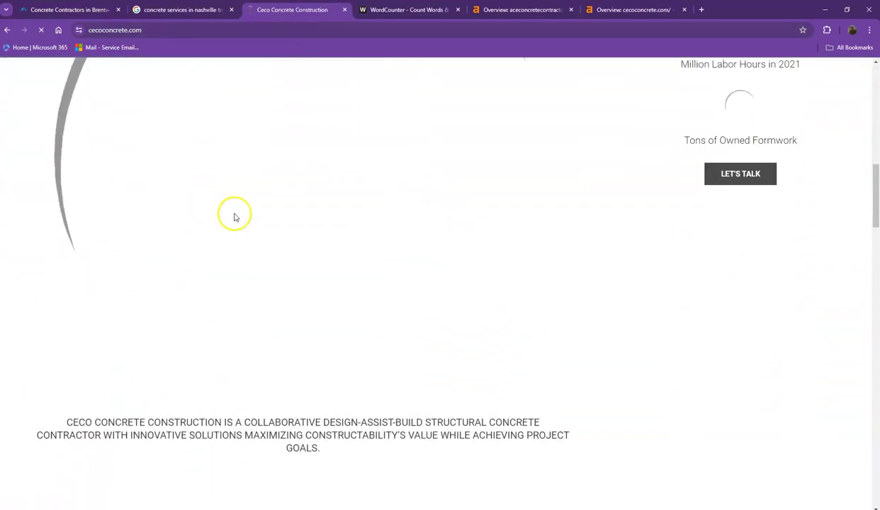
scroll(234, 218, "down", 1)
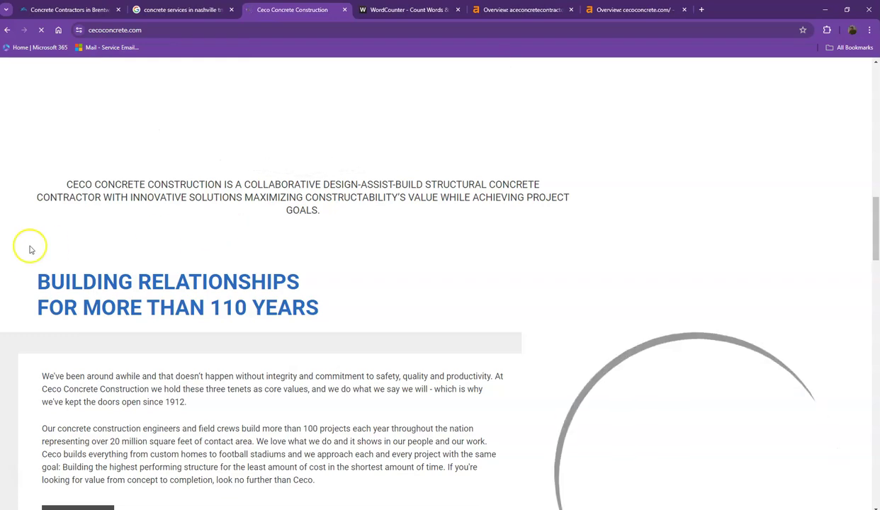
scroll(76, 250, "up", 3)
scroll(76, 251, "up", 10)
Step: Review the Ace Contractors homepage from the hero banner through services, portfolio, testimonials and quote form to the footer
left_click(69, 9)
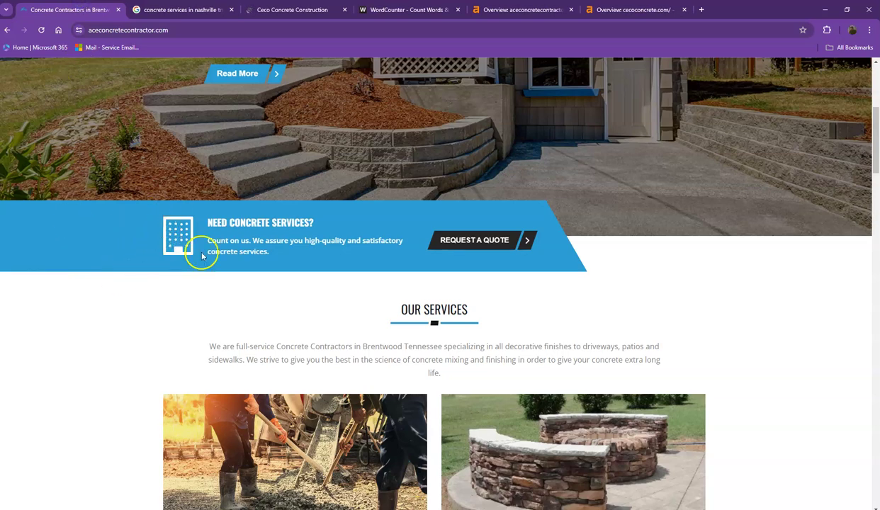
scroll(213, 265, "up", 4)
scroll(222, 272, "up", 1)
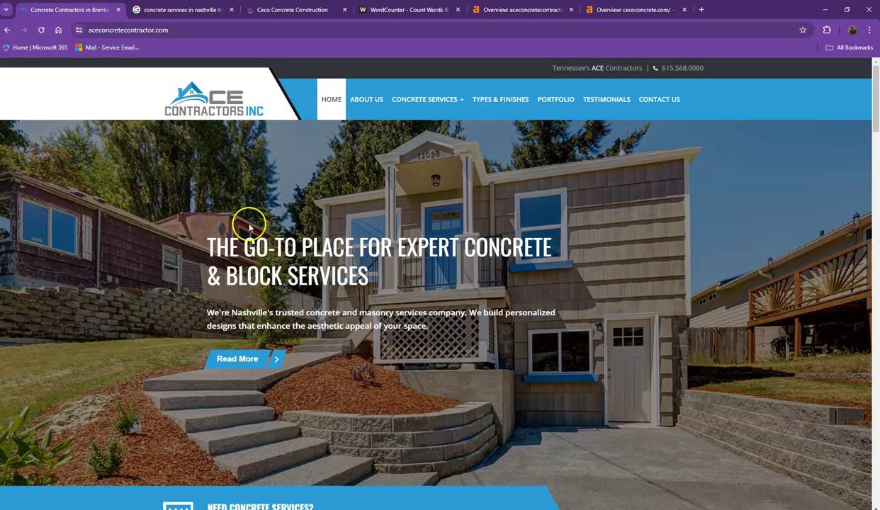
scroll(203, 221, "down", 3)
scroll(204, 222, "down", 6)
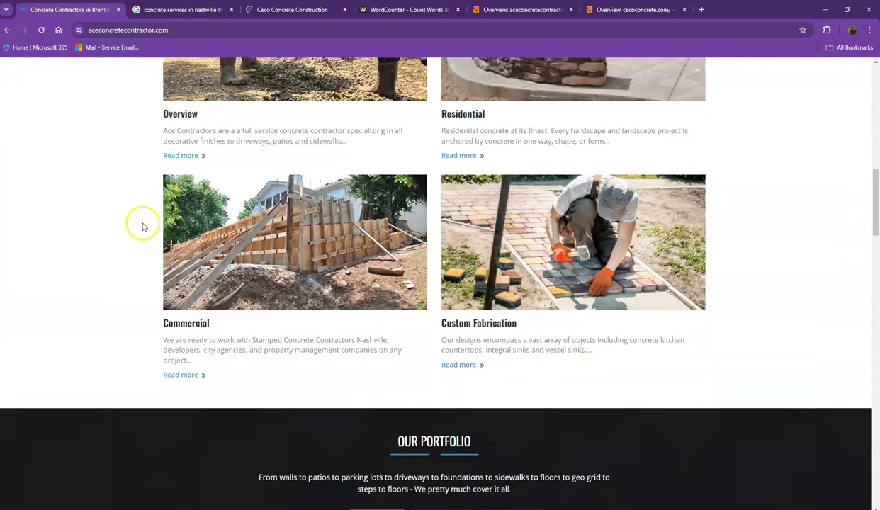
scroll(141, 226, "down", 1)
scroll(142, 226, "up", 1)
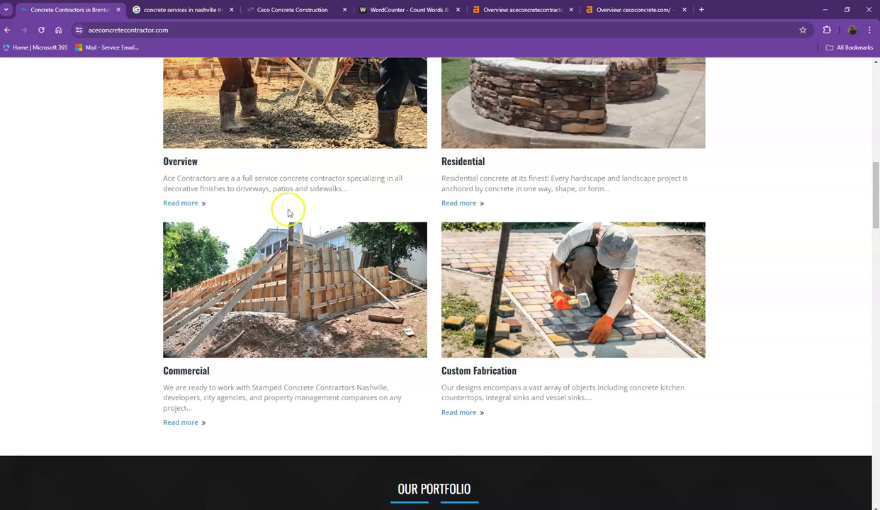
scroll(134, 235, "down", 6)
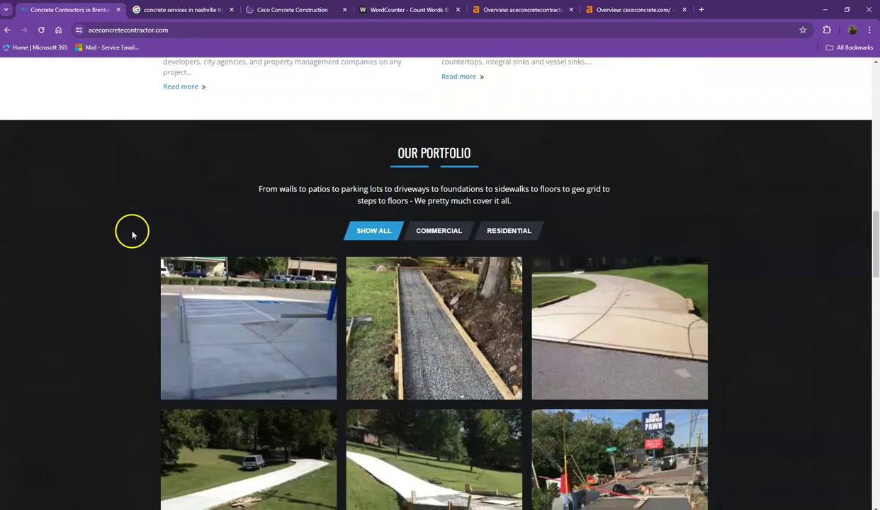
scroll(131, 232, "down", 12)
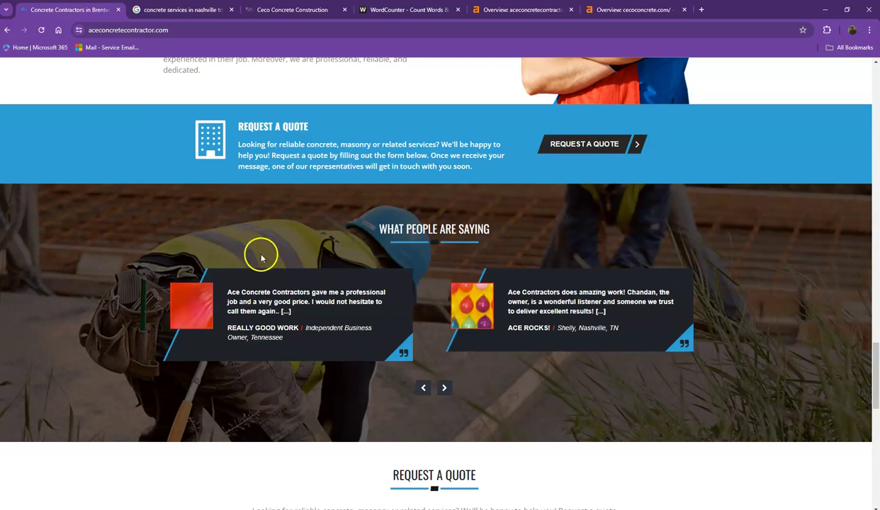
scroll(261, 258, "down", 7)
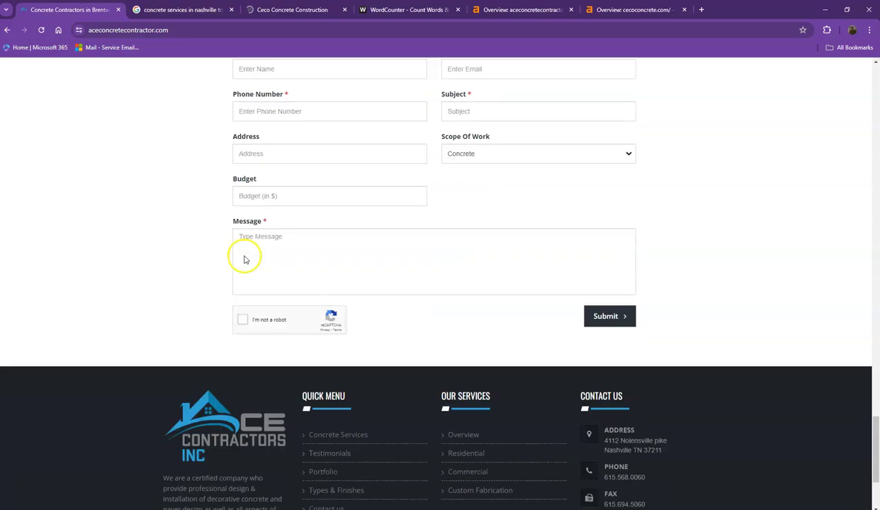
scroll(244, 259, "down", 2)
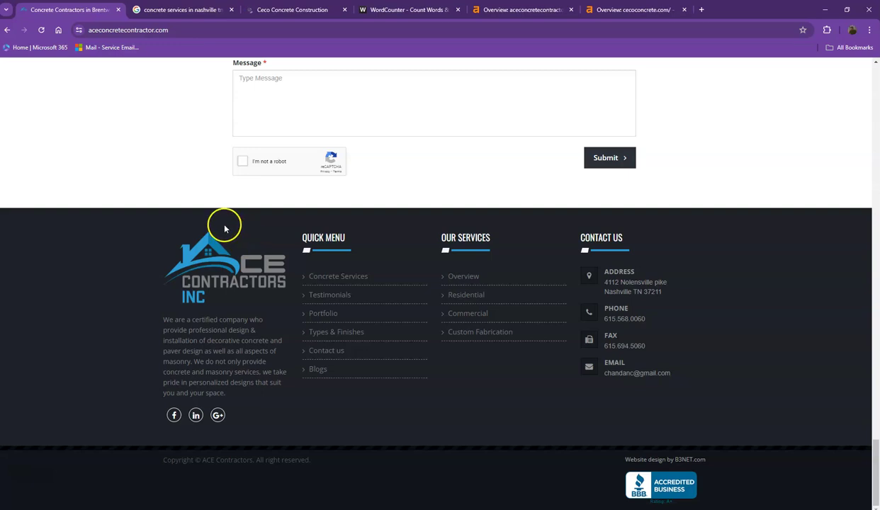
scroll(181, 278, "up", 6)
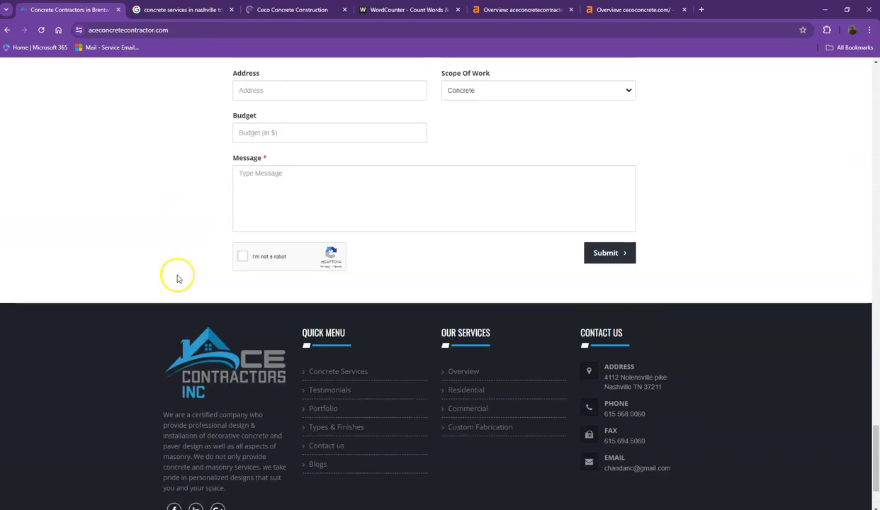
scroll(163, 277, "up", 7)
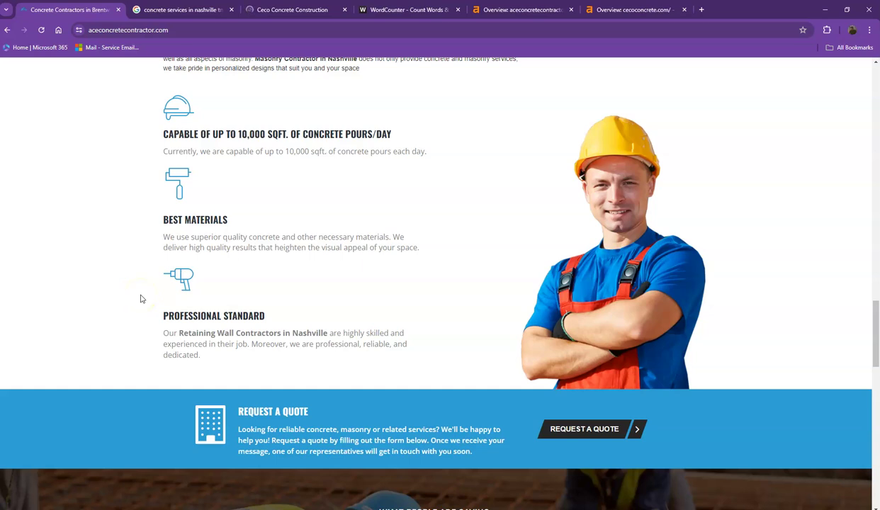
Step: Copy all text of the Ace Contractors homepage into WordCounter and examine its word count and keyword density
key("ctrl+a")
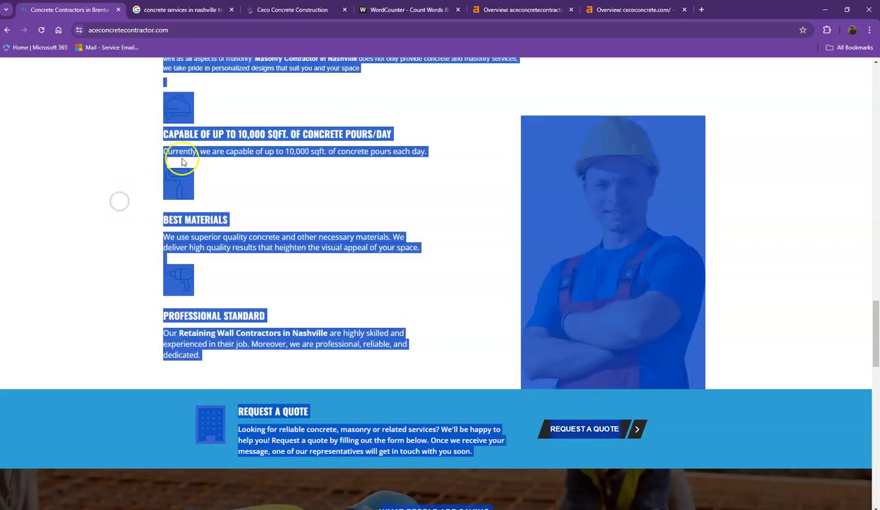
left_click(404, 15)
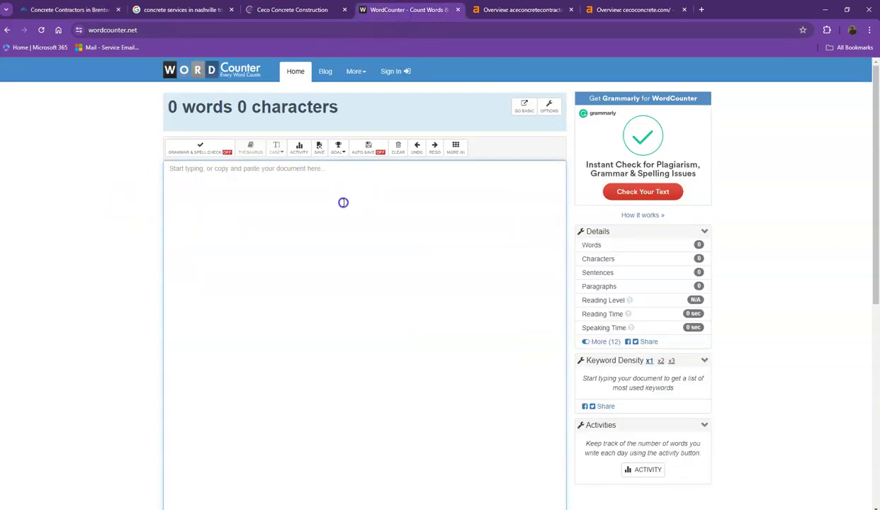
key("ctrl+v")
scroll(69, 226, "up", 1)
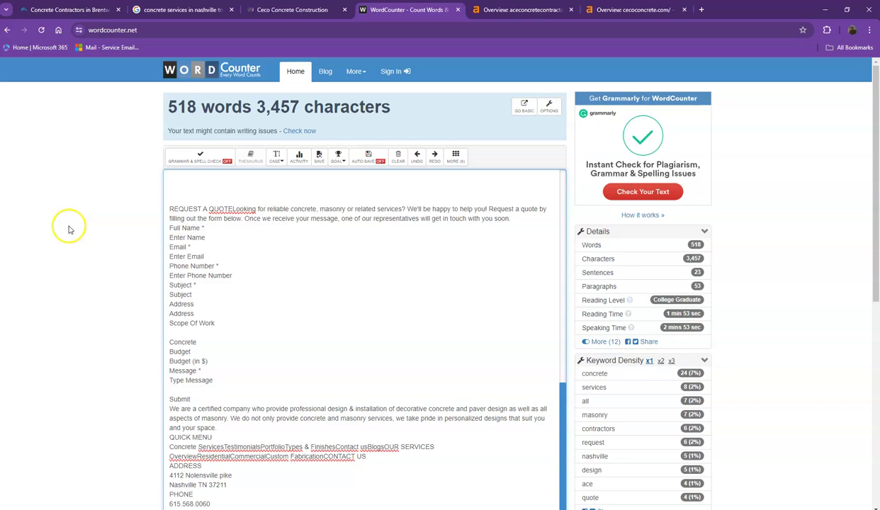
scroll(234, 256, "up", 5)
scroll(234, 256, "up", 3)
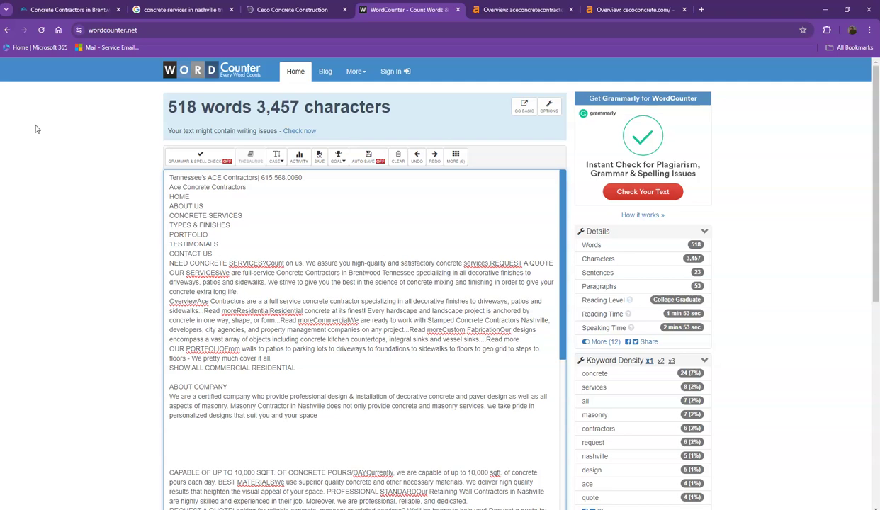
scroll(47, 135, "down", 2)
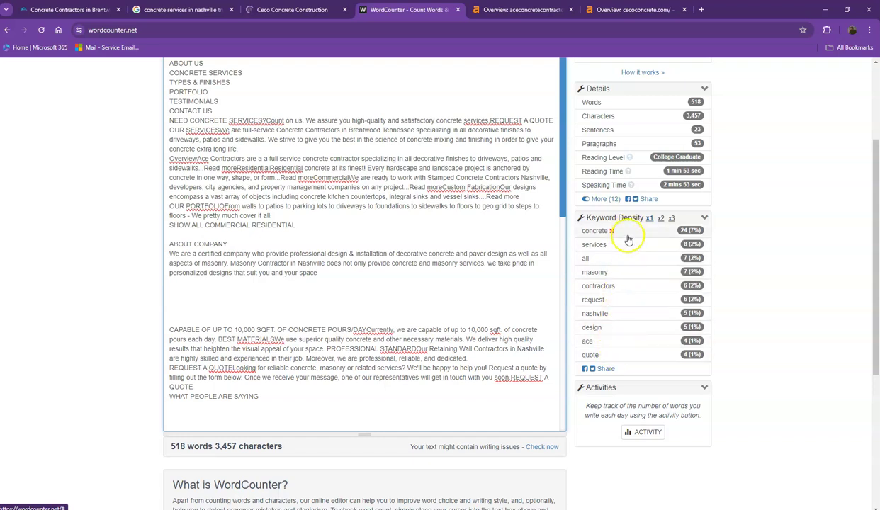
Step: Return to the Ace Contractors homepage, clear the text selection and review the page back up to its hero heading
left_click(70, 10)
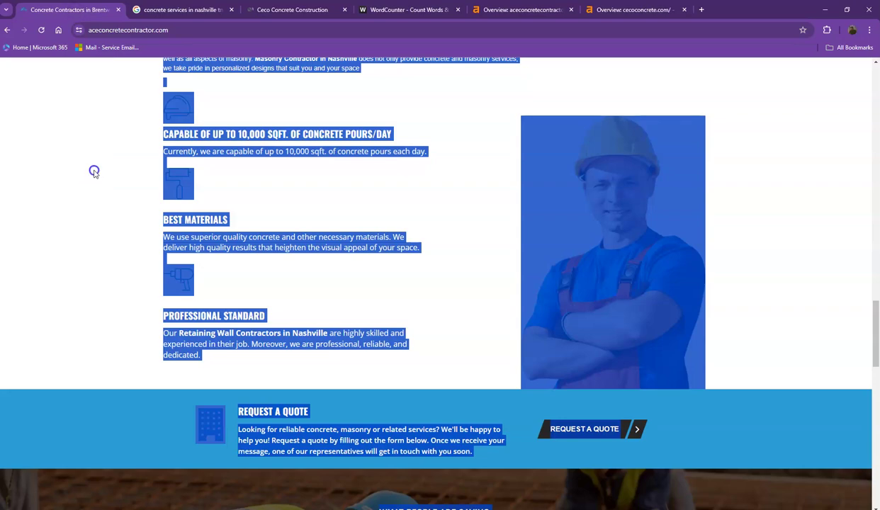
left_click(95, 172)
scroll(95, 172, "up", 8)
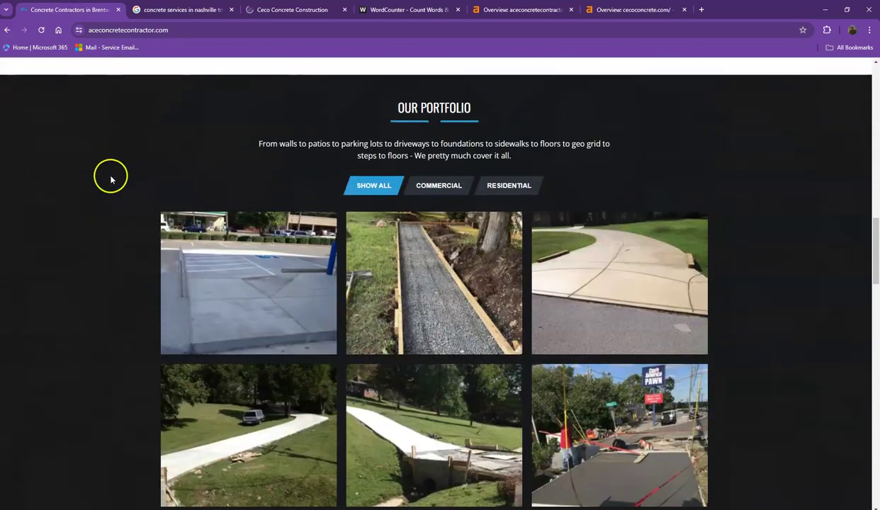
scroll(110, 180, "up", 15)
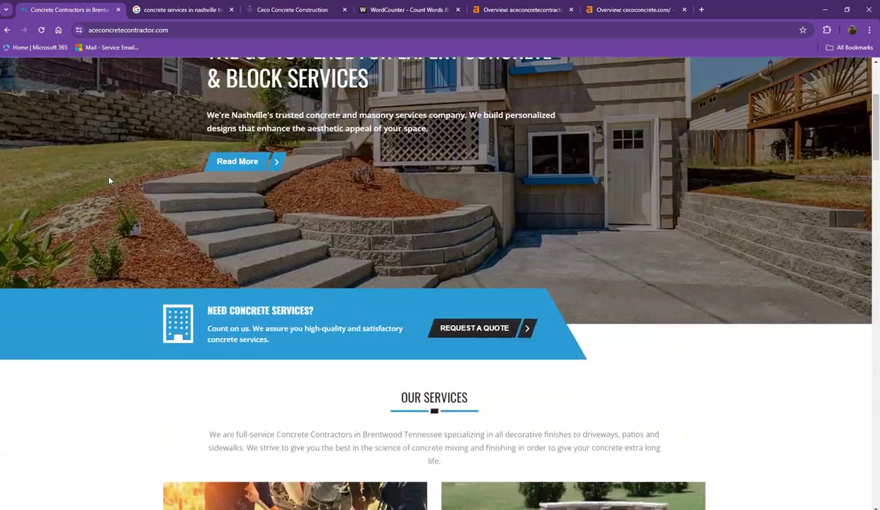
scroll(109, 181, "up", 3)
scroll(106, 181, "down", 1)
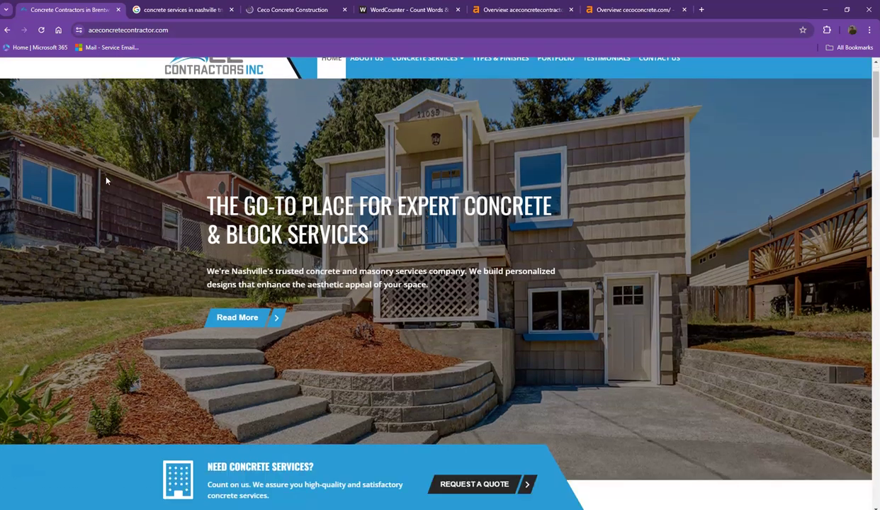
scroll(107, 180, "down", 1)
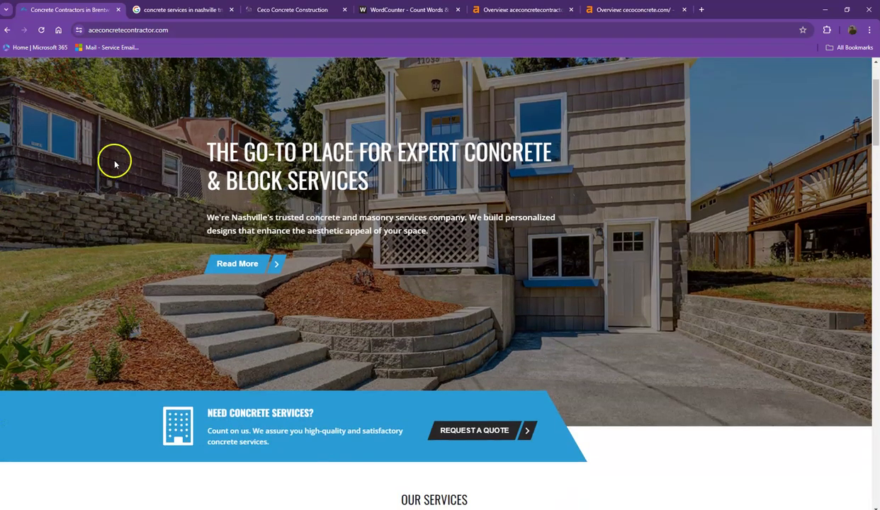
Step: Examine the Google results for "concrete services in nashville tn", covering the sponsored ad, business listings and organic results
left_click(185, 10)
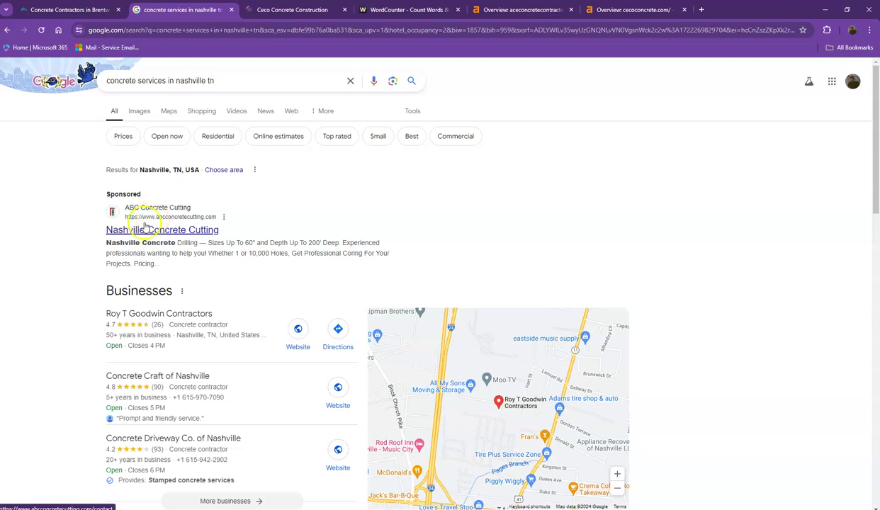
scroll(23, 259, "down", 2)
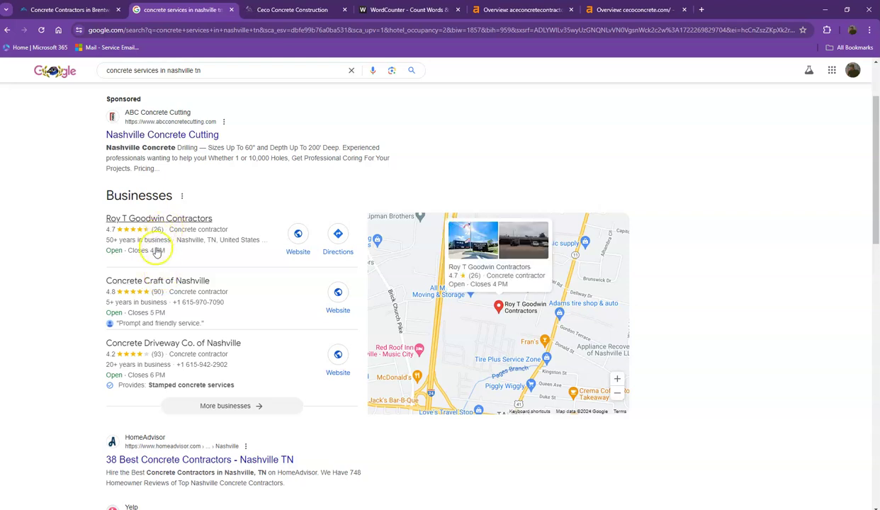
scroll(157, 262, "down", 2)
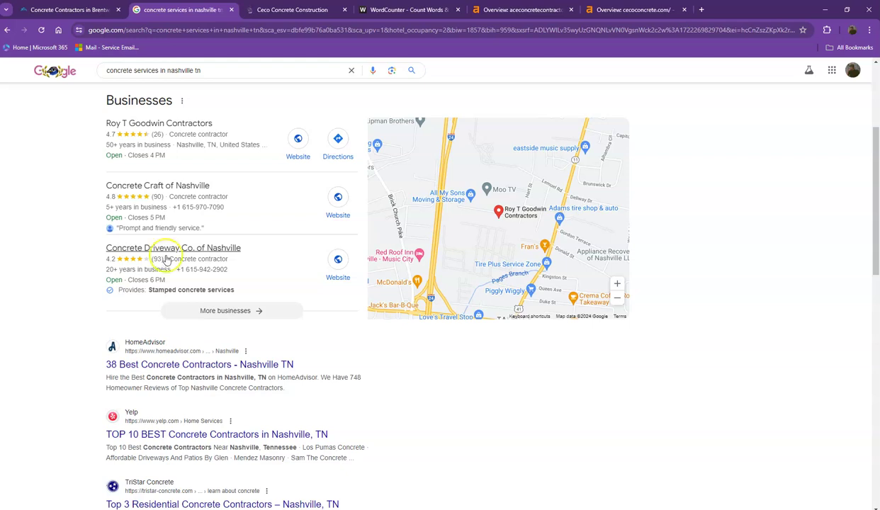
mouse_move(157, 133)
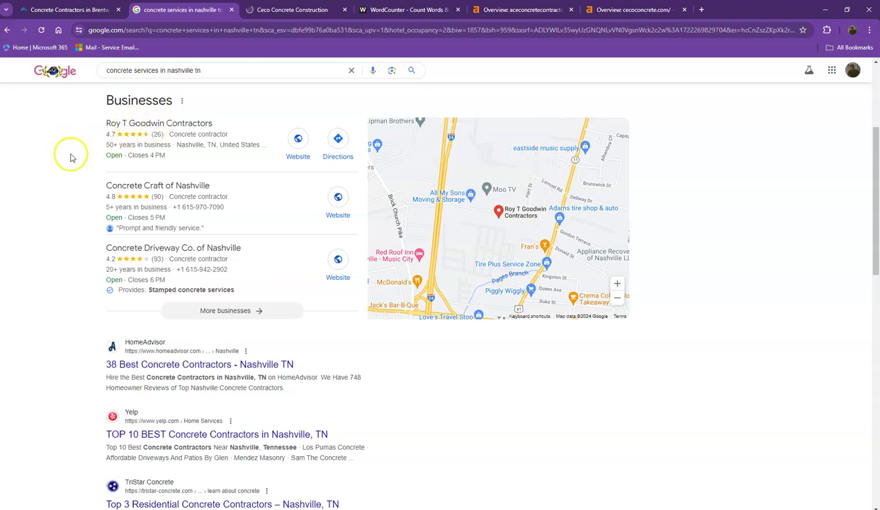
scroll(85, 220, "down", 3)
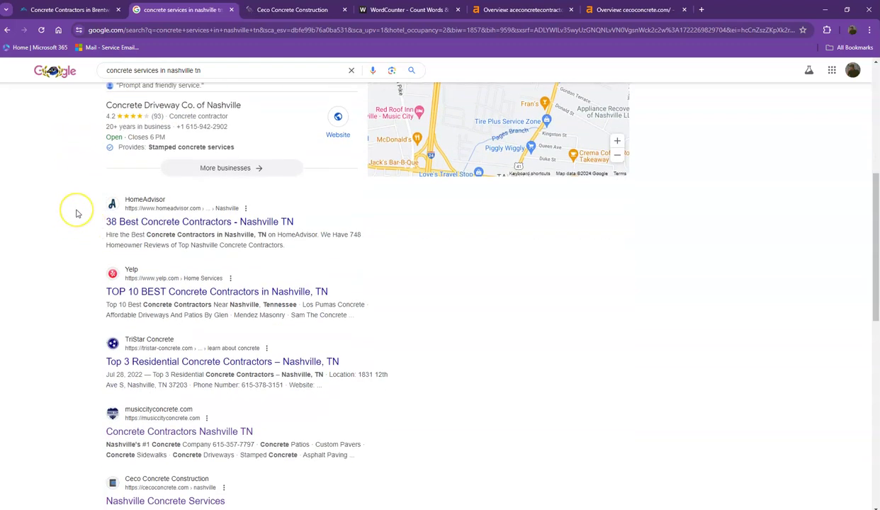
scroll(78, 213, "down", 5)
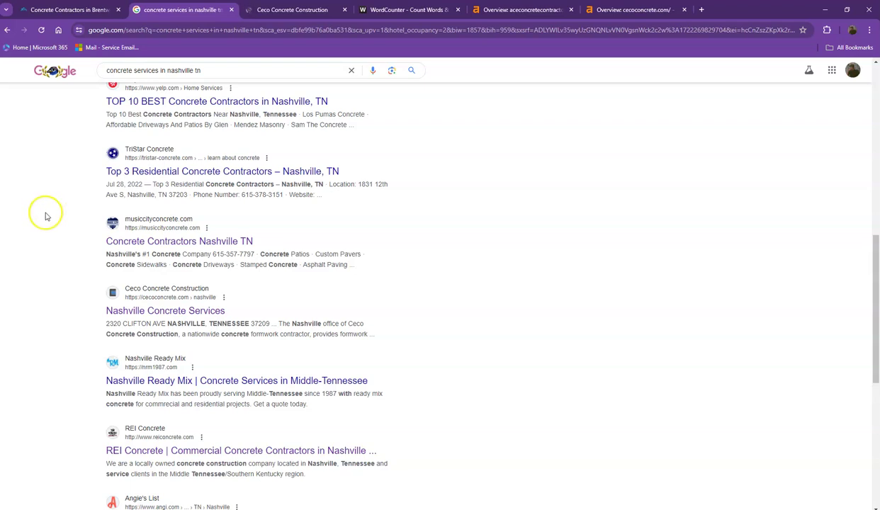
scroll(44, 216, "down", 1)
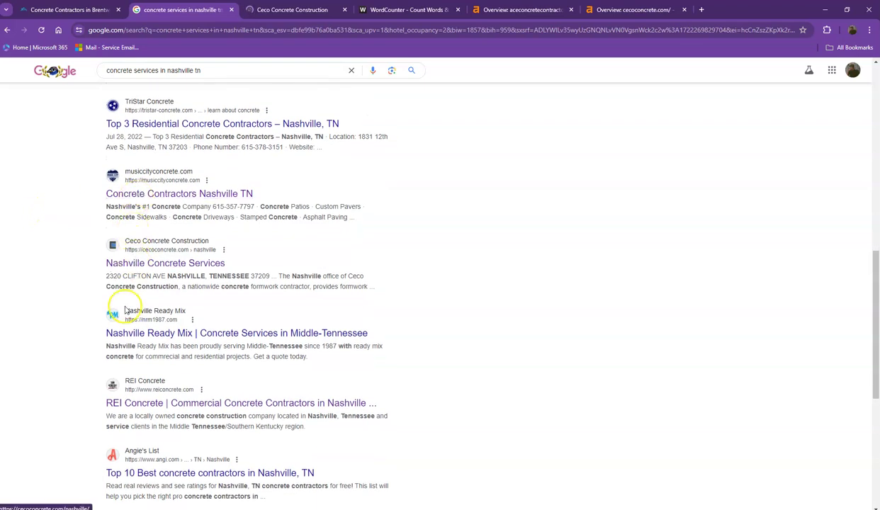
scroll(124, 311, "down", 1)
scroll(137, 291, "down", 2)
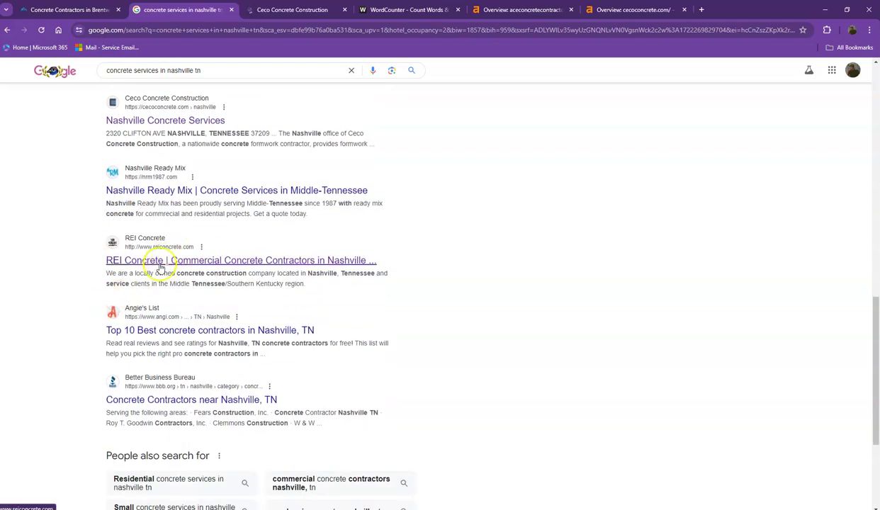
scroll(160, 268, "down", 2)
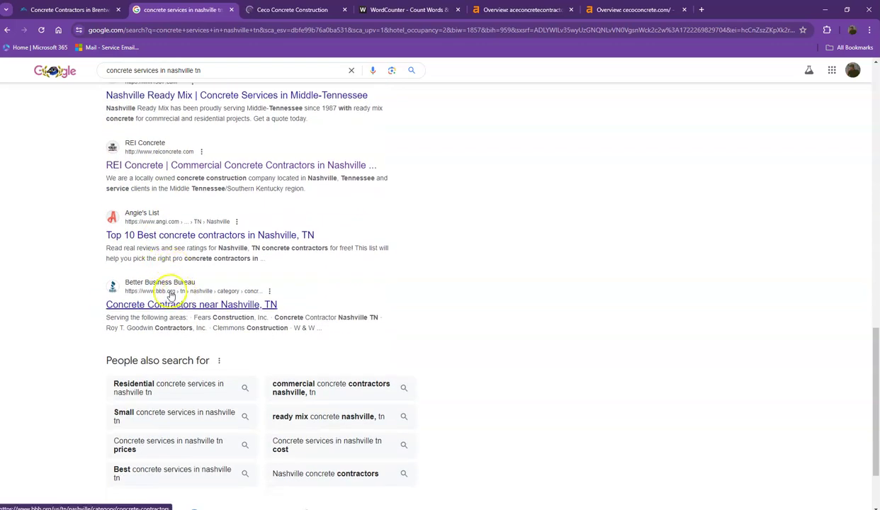
scroll(170, 289, "up", 4)
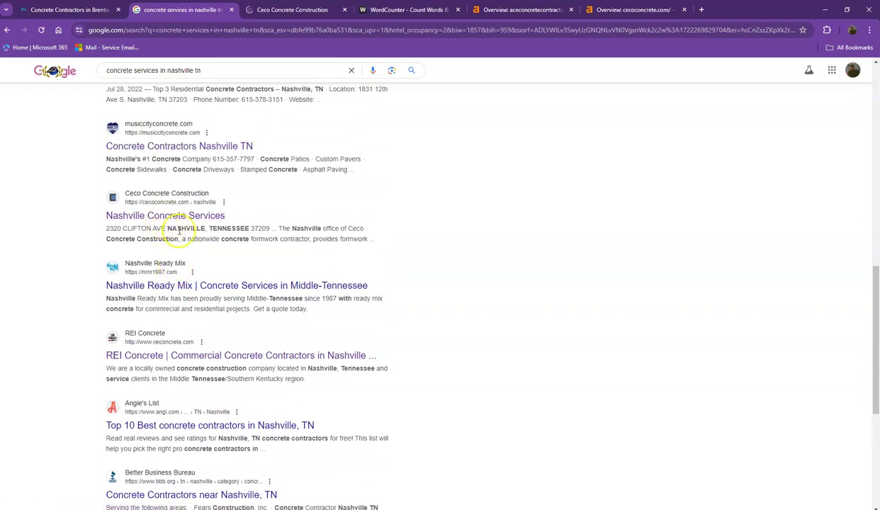
Step: Review the Ceco Concrete homepage from its hero banner through the services and Why Ceco sections to the footer
left_click(277, 10)
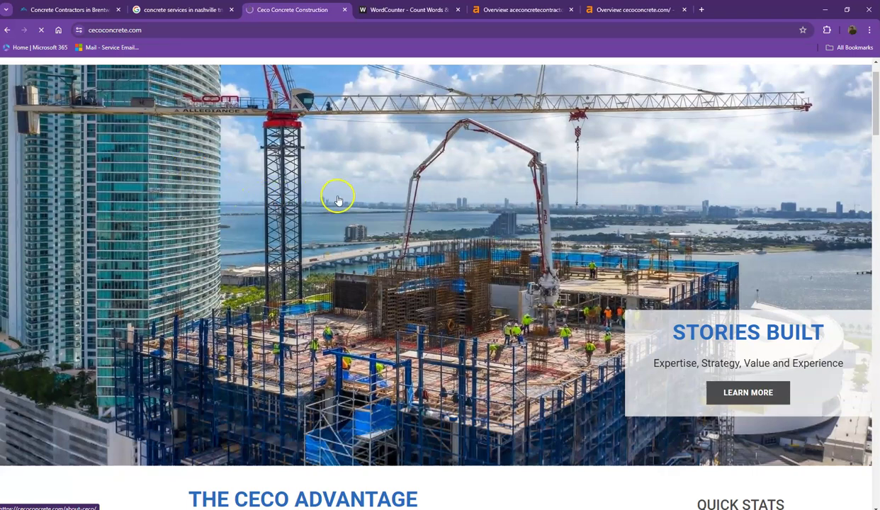
scroll(338, 198, "down", 3)
scroll(343, 197, "up", 4)
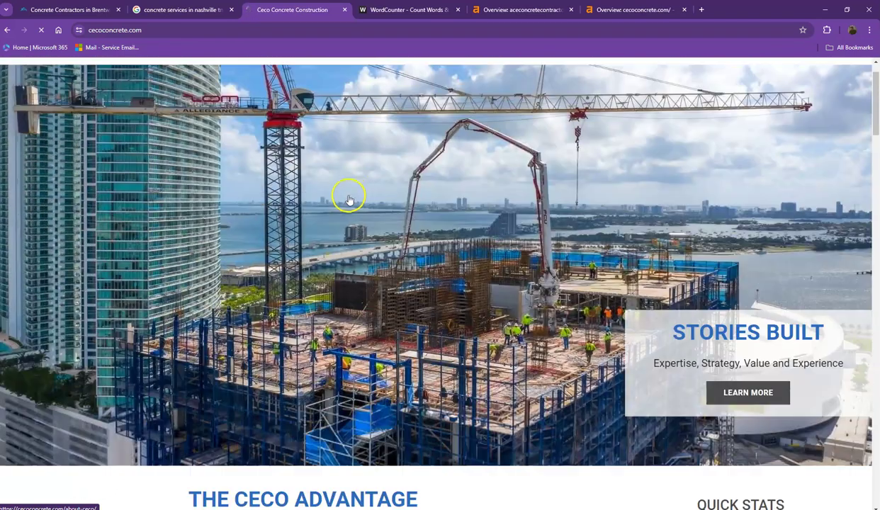
scroll(415, 190, "down", 6)
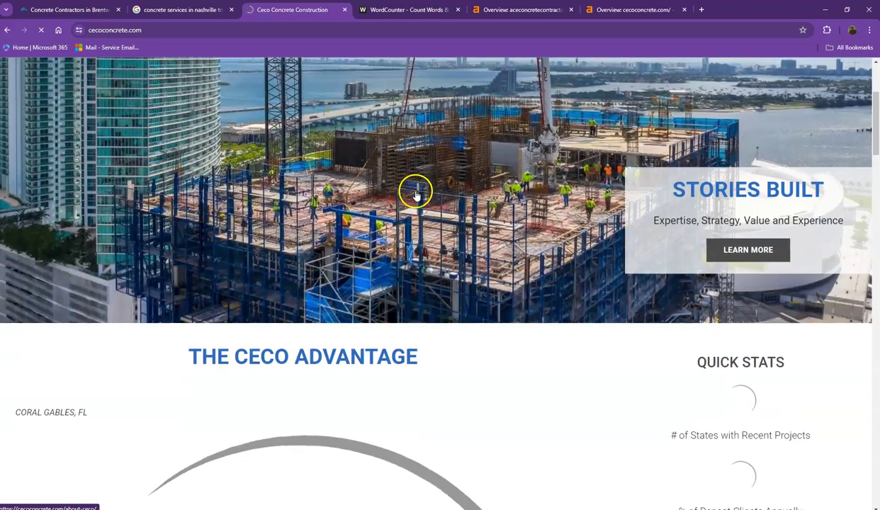
scroll(417, 194, "down", 17)
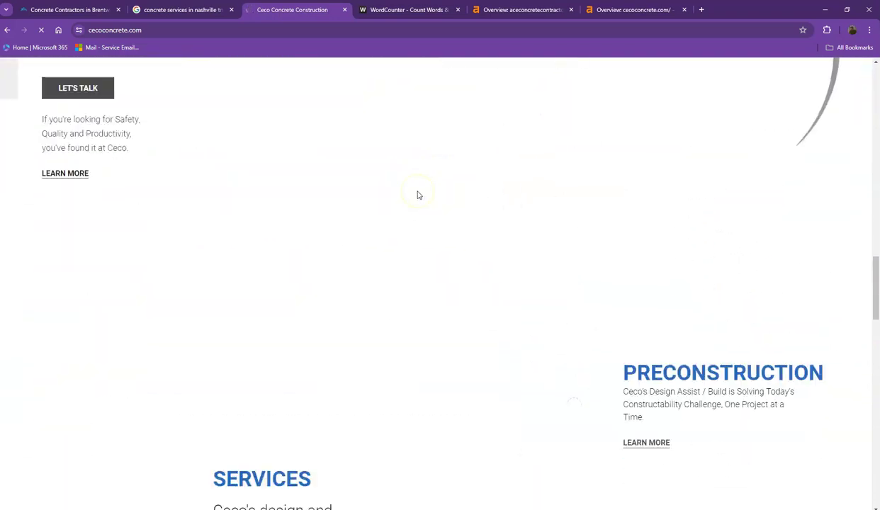
scroll(417, 195, "down", 15)
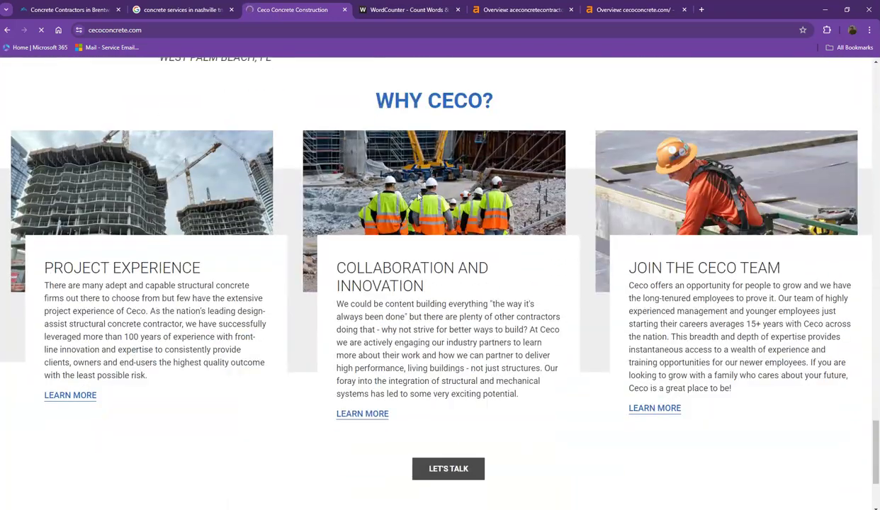
scroll(413, 200, "down", 1)
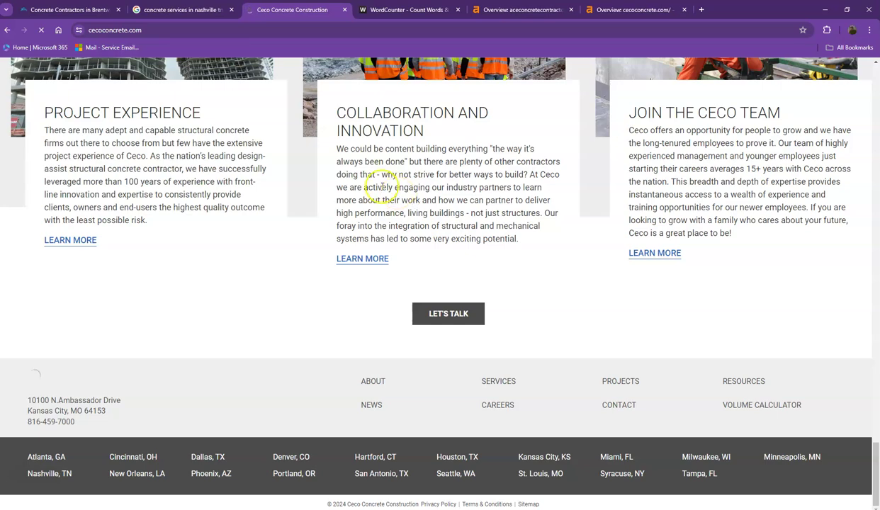
scroll(383, 187, "up", 5)
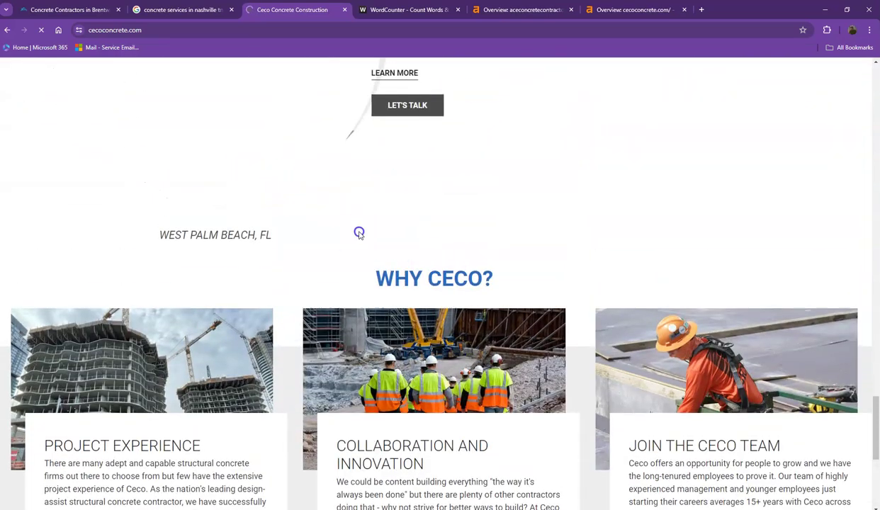
Step: Replace the text in WordCounter with all the Ceco Concrete homepage text and examine its word count and keyword density
key("ctrl+a")
left_click(382, 9)
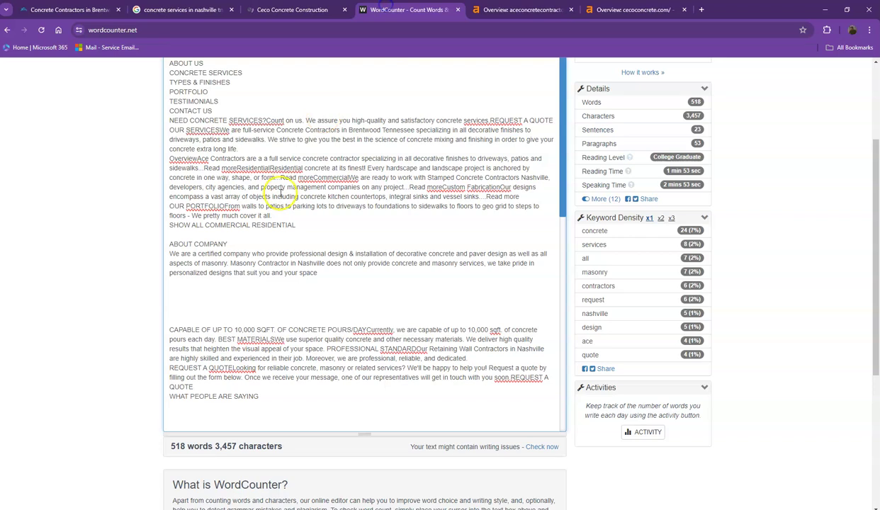
left_click(281, 192)
key("ctrl+a")
key("ctrl+v")
scroll(84, 138, "up", 2)
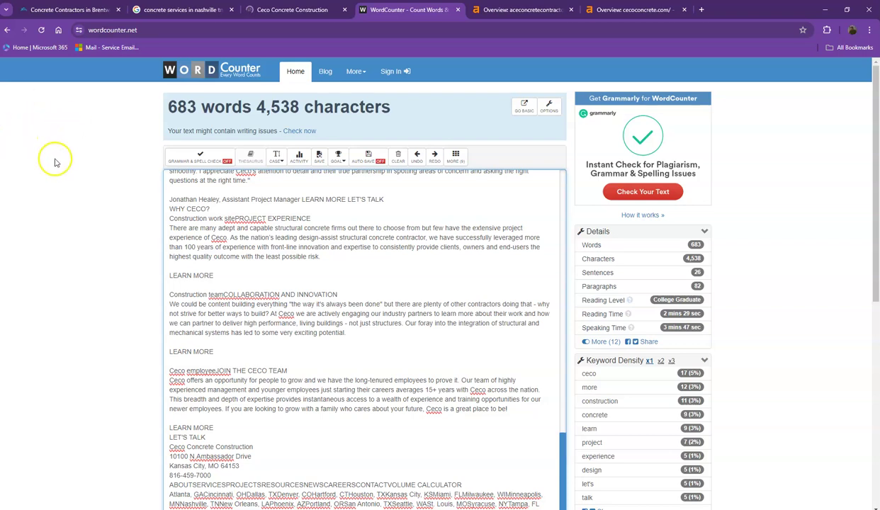
scroll(114, 154, "down", 1)
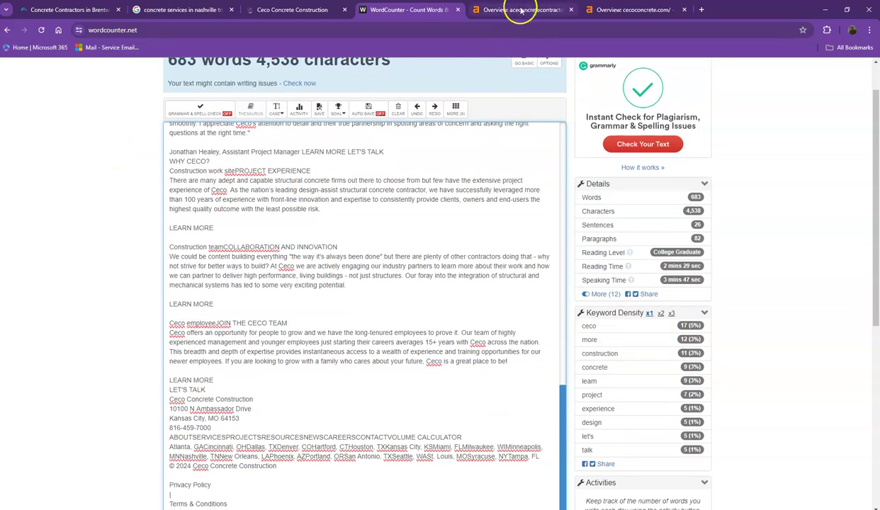
Step: Compare the Ahrefs overviews of aceconcretecontractor.com and cecoconcrete.com for domain rating, backlinks, referring domains, organic keywords and traffic
left_click(517, 11)
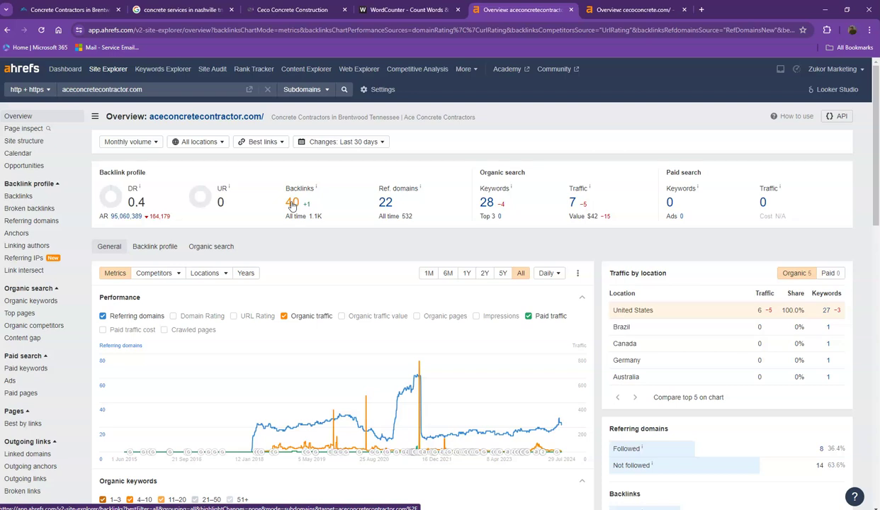
left_click(610, 12)
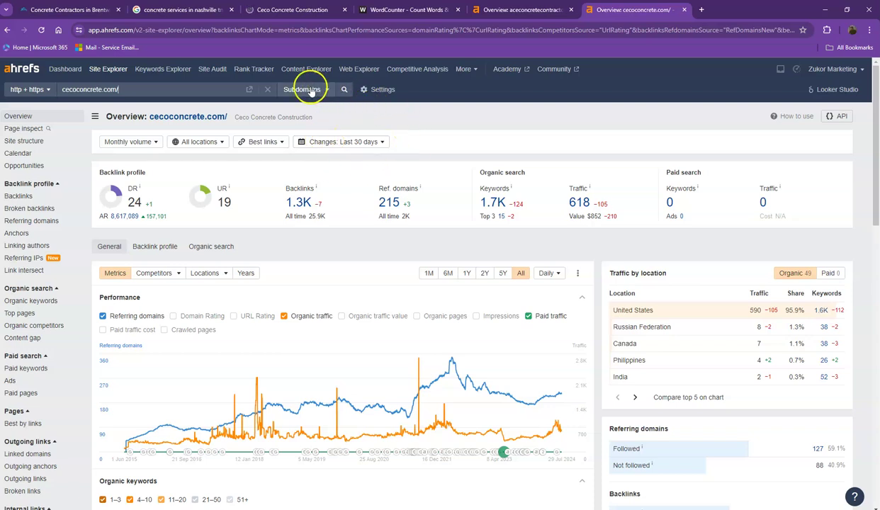
left_click(536, 12)
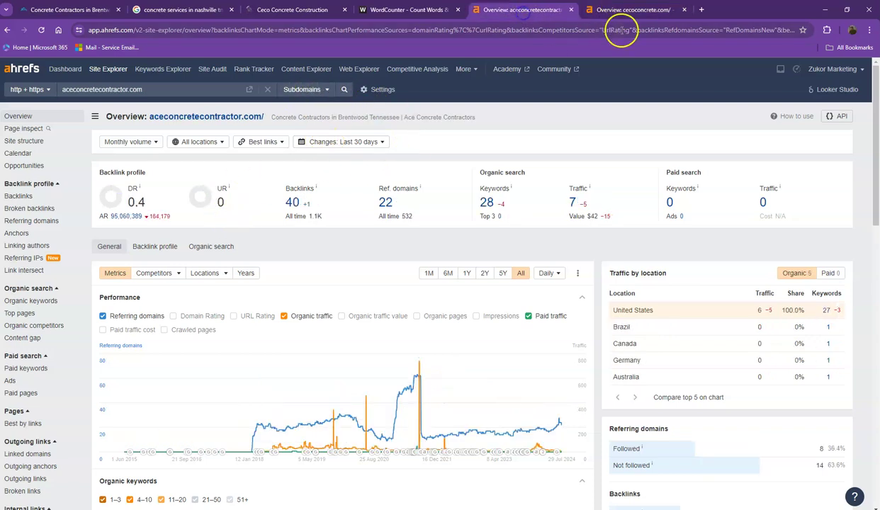
left_click(620, 10)
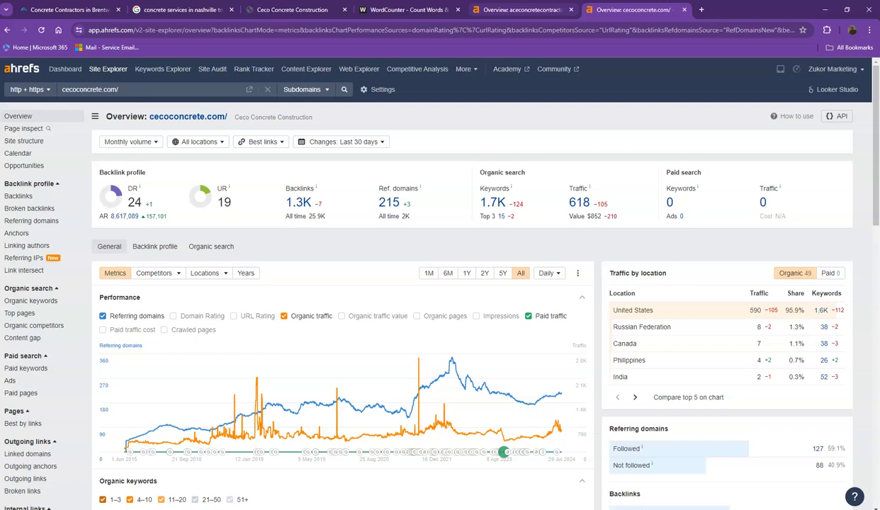
key("ctrl+shift+Tab")
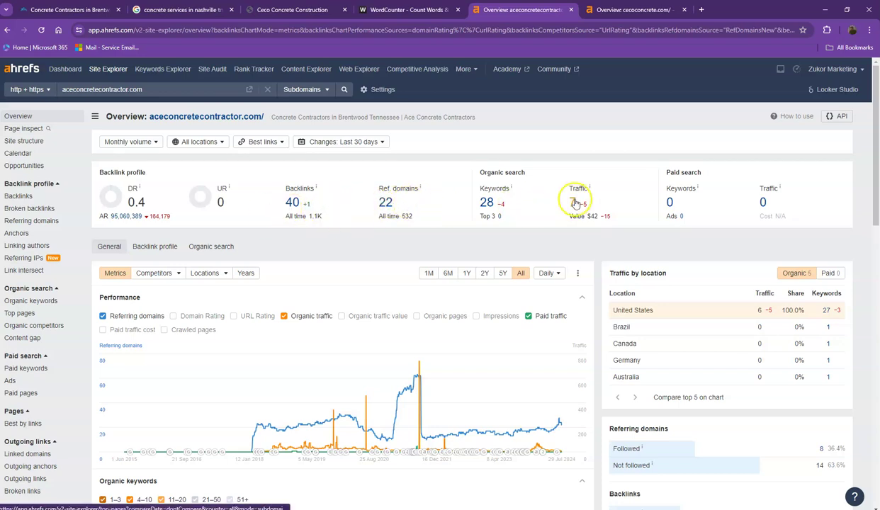
Step: Open the referring domains and organic keywords reports of cecoconcrete.com in separate new tabs from its Ahrefs overview
left_click(619, 12)
right_click(382, 205)
left_click(398, 212)
right_click(494, 207)
left_click(524, 216)
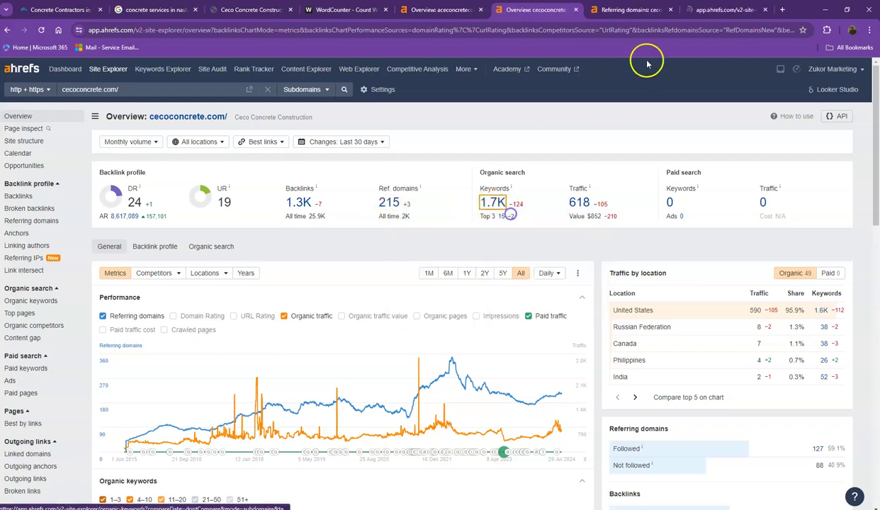
left_click(627, 9)
left_click(727, 9)
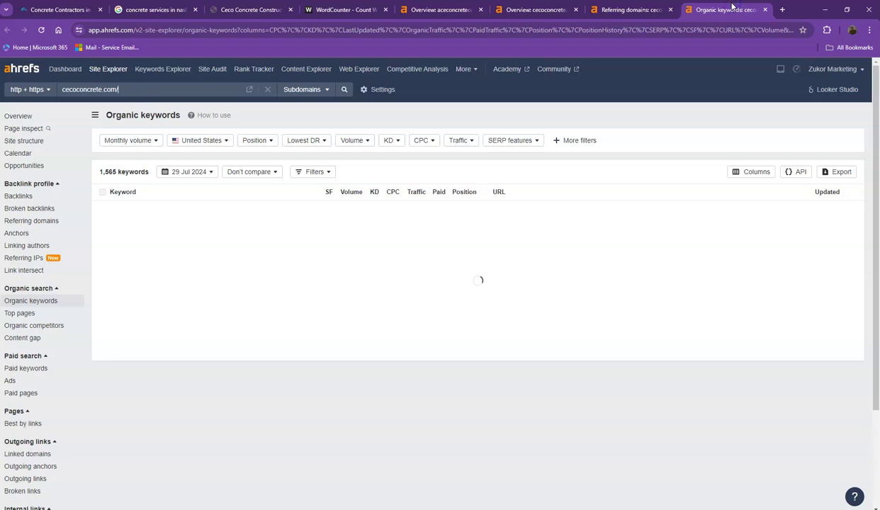
Step: Examine the domains linking to cecoconcrete.com on the first two pages of the referring domains report
left_click(633, 9)
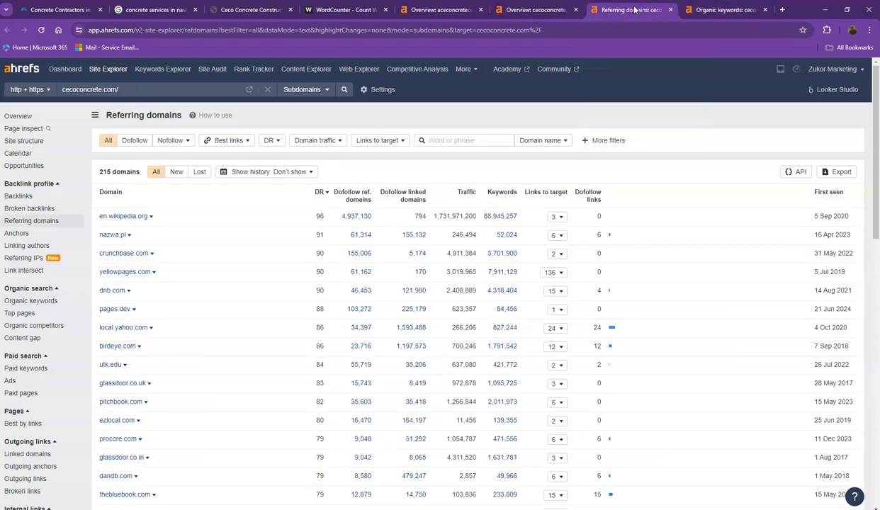
left_click(725, 9)
left_click(628, 9)
scroll(126, 202, "down", 4)
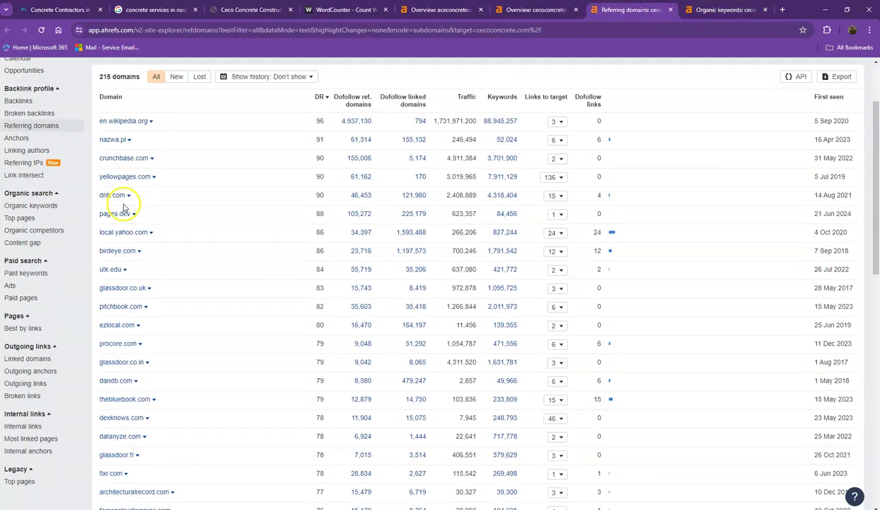
scroll(125, 207, "down", 7)
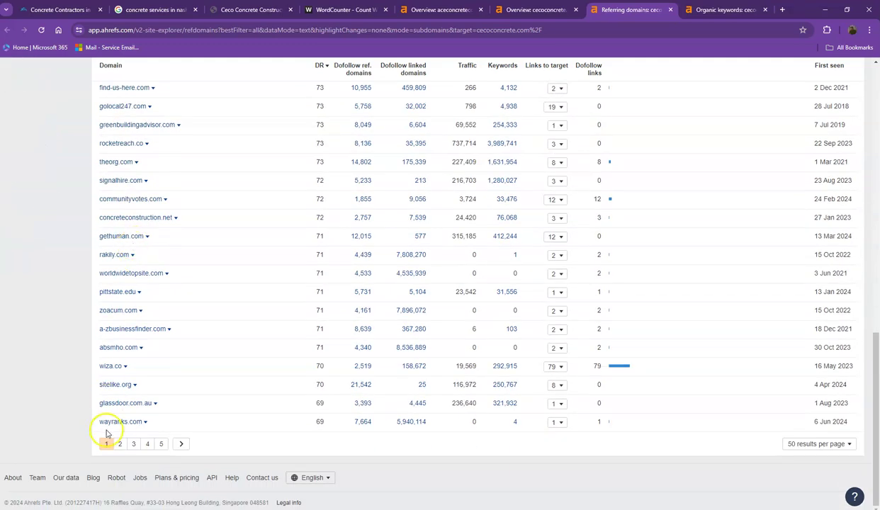
left_click(120, 443)
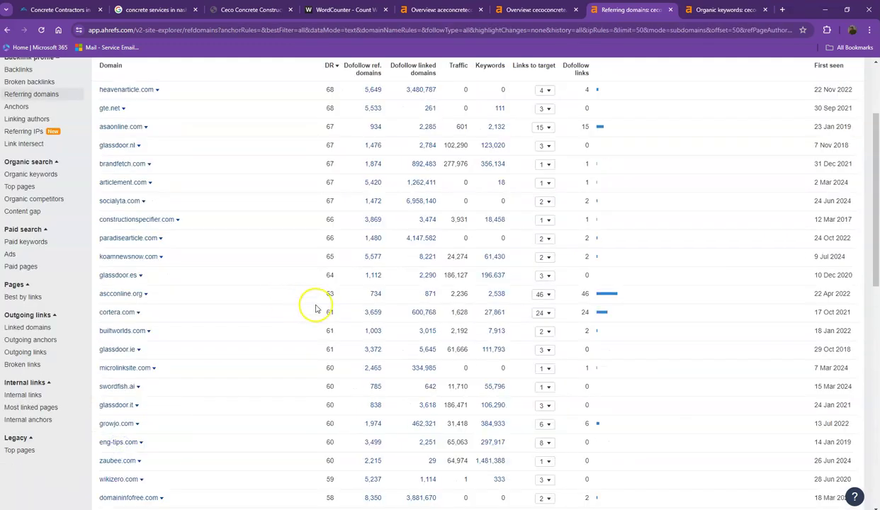
scroll(313, 312, "down", 5)
scroll(319, 309, "down", 5)
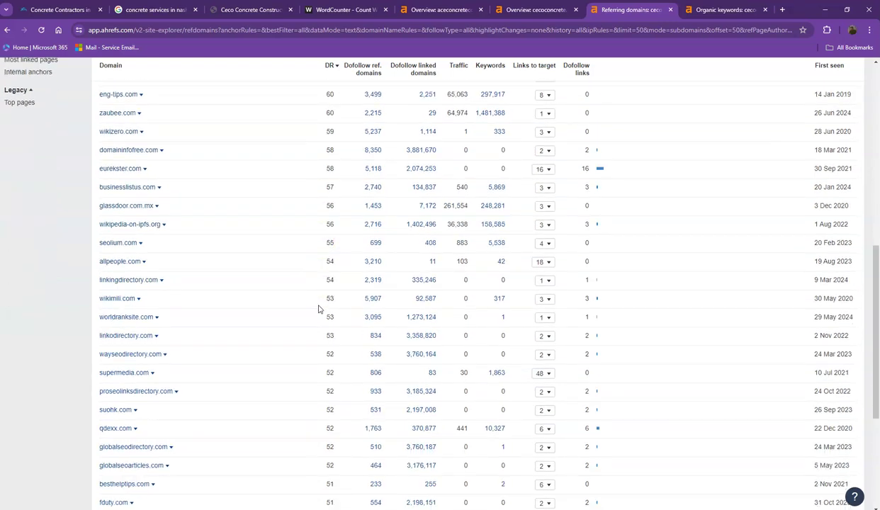
Step: Examine the first two pages of organic keywords for cecoconcrete.com, including the Nashville concrete terms
left_click(723, 10)
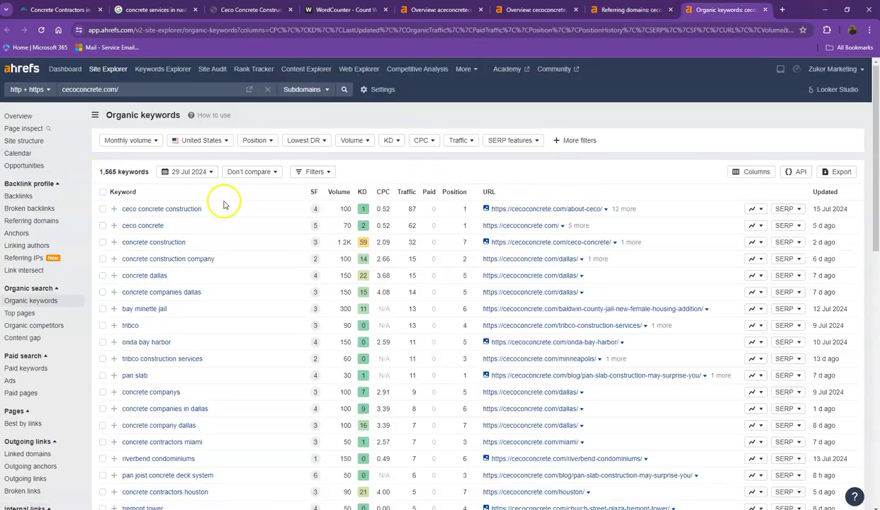
scroll(222, 224, "down", 5)
scroll(212, 229, "down", 2)
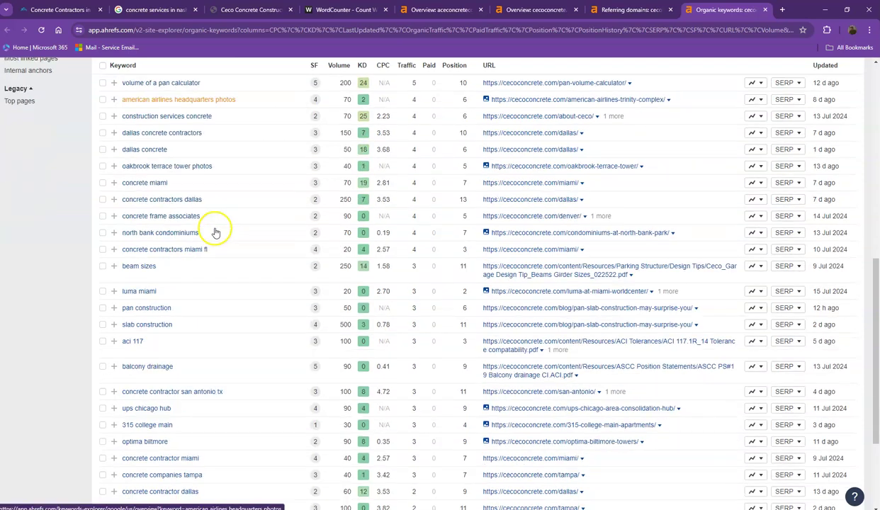
scroll(206, 232, "down", 2)
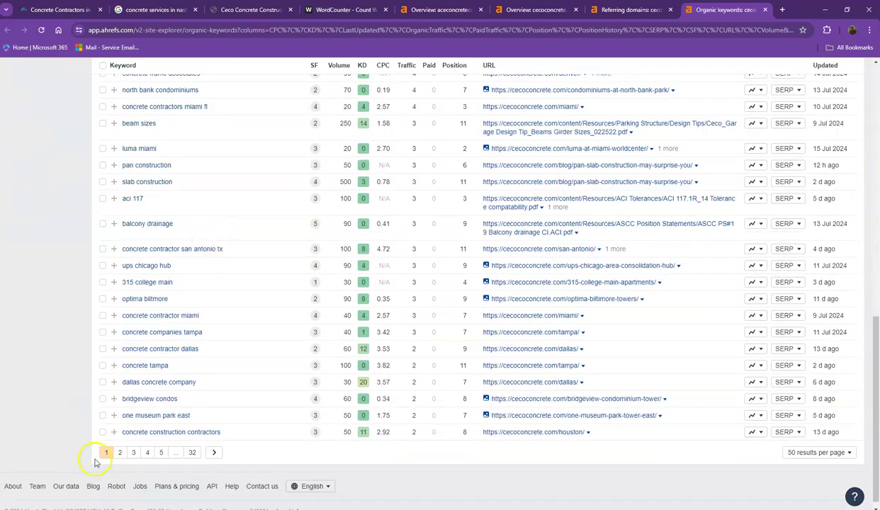
left_click(121, 454)
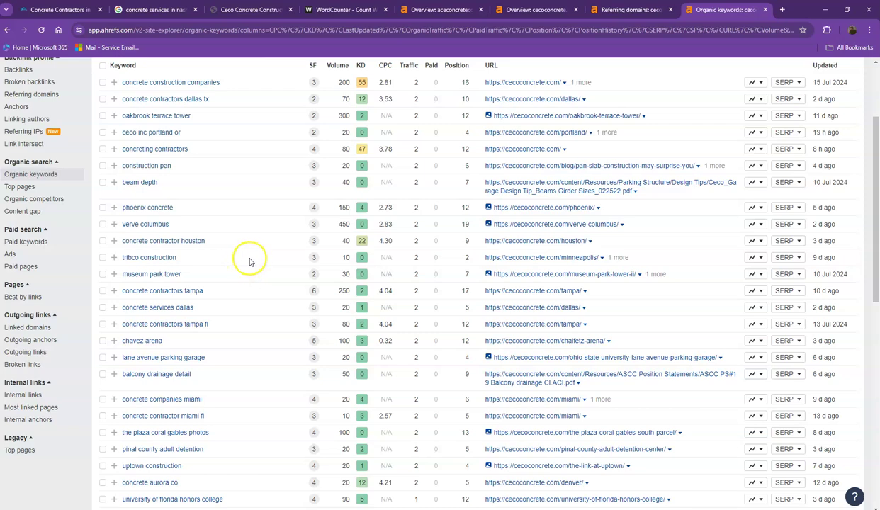
scroll(249, 254, "down", 1)
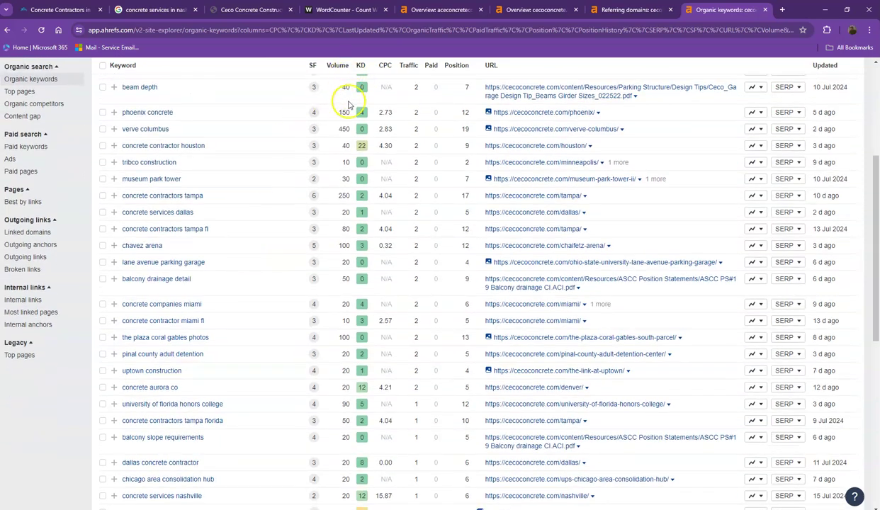
scroll(344, 192, "down", 3)
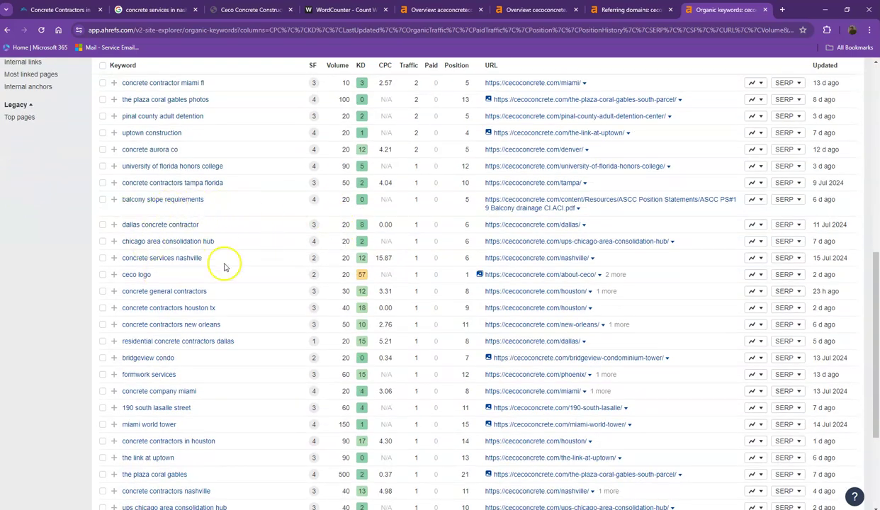
scroll(239, 288, "down", 2)
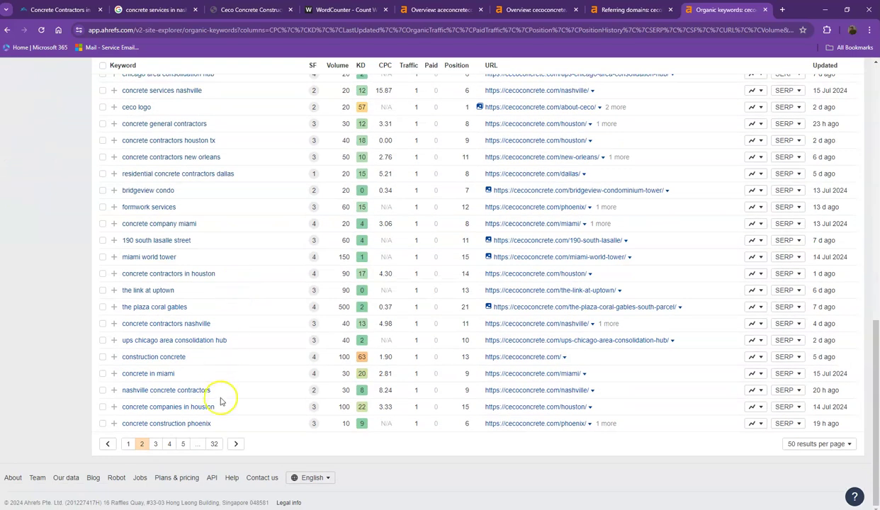
Step: Examine the third page of organic keywords for cecoconcrete.com and close the referring domains and organic keywords reports
left_click(156, 444)
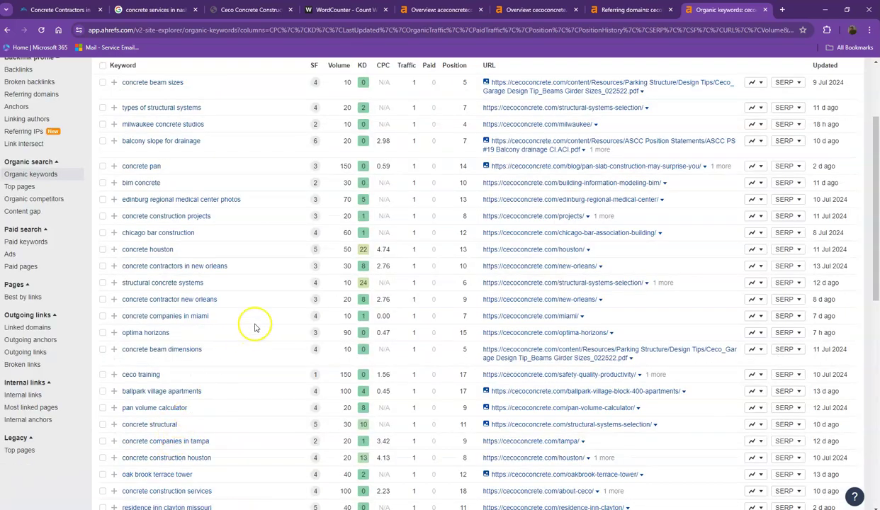
scroll(282, 314, "down", 2)
scroll(283, 315, "down", 5)
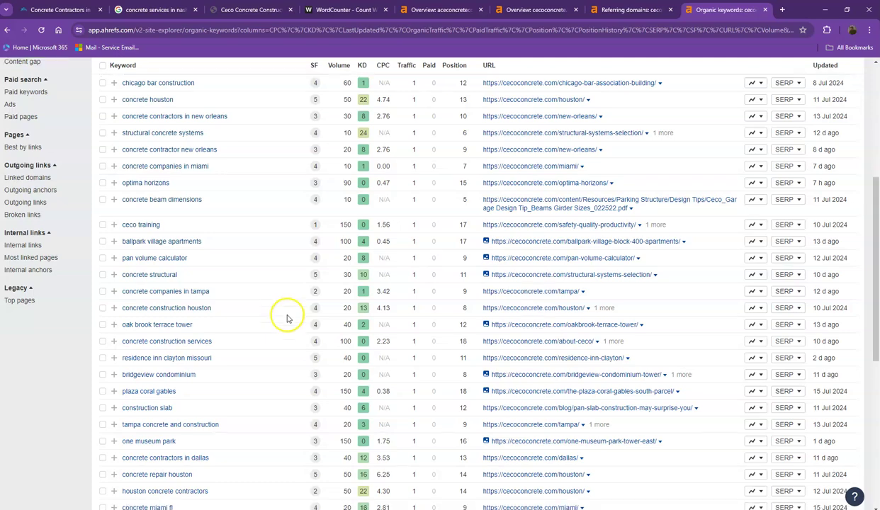
left_click(670, 10)
left_click(672, 10)
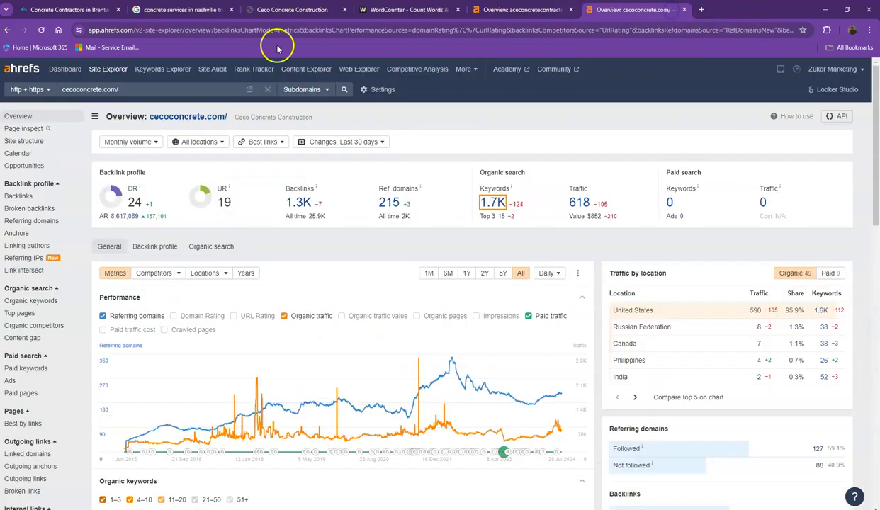
Step: Check the file name of the Overview service image on the Ace Contractors homepage without saving the image
left_click(64, 10)
scroll(108, 177, "down", 4)
scroll(106, 226, "down", 3)
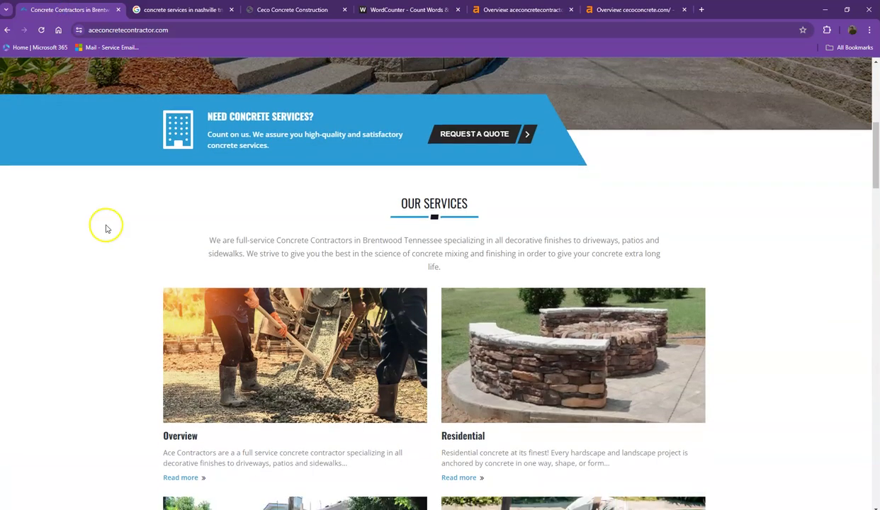
right_click(273, 175)
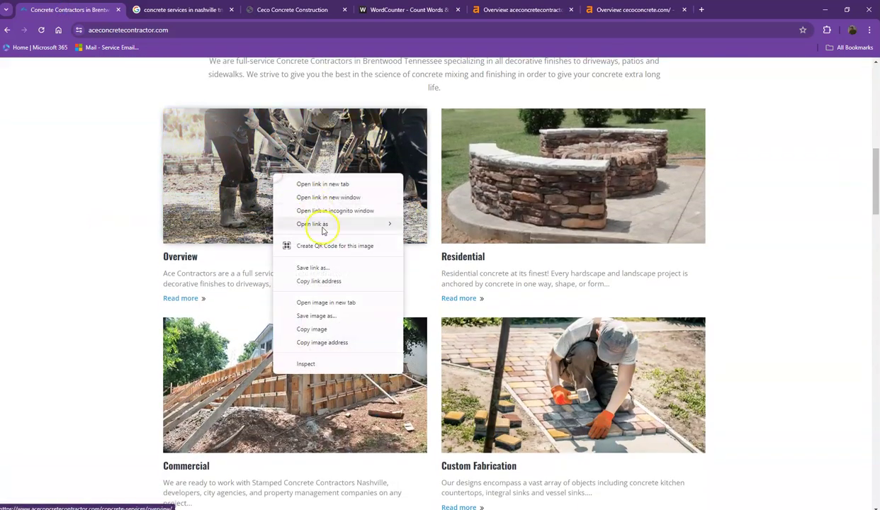
left_click(321, 316)
left_click(141, 208)
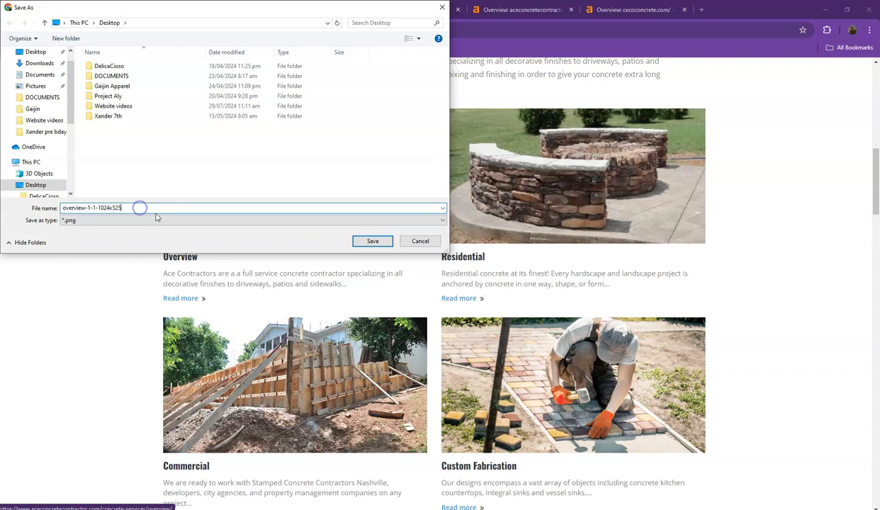
left_click_drag(142, 204, 64, 206)
left_click(423, 241)
Step: Check the file name of the Residential service image on the homepage without saving the image
right_click(509, 151)
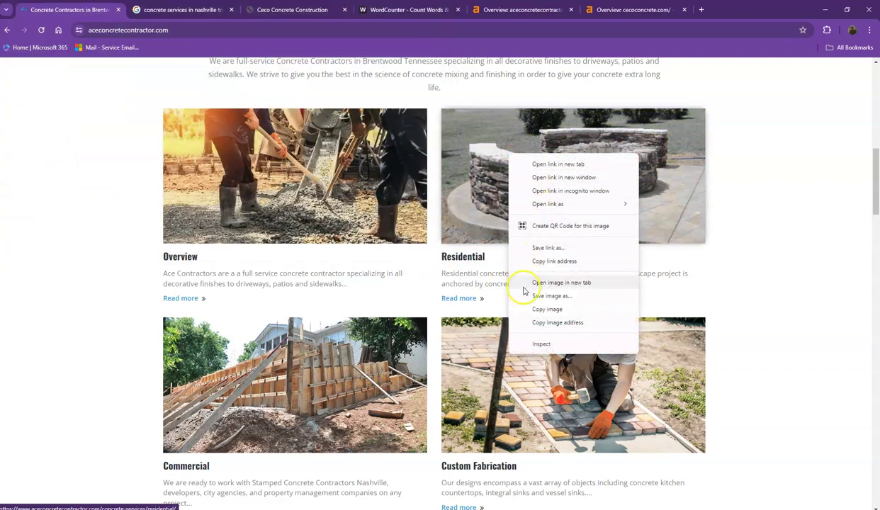
left_click(560, 295)
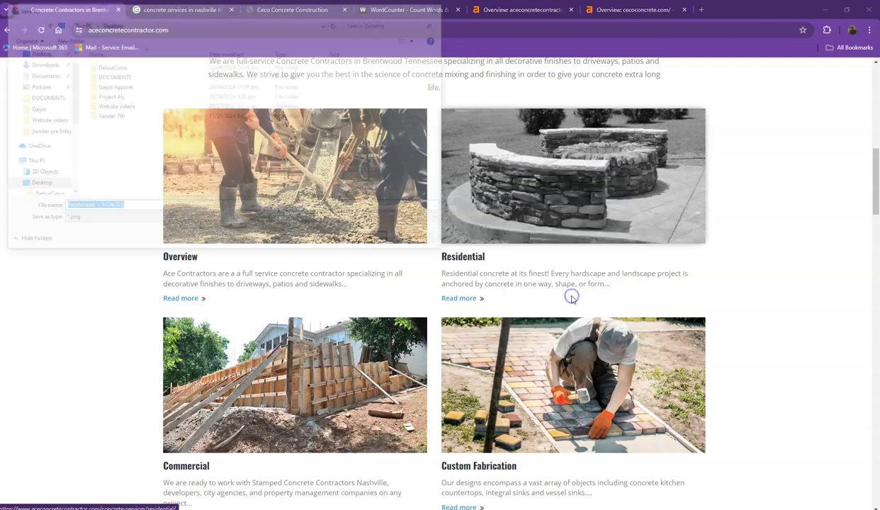
left_click(246, 208)
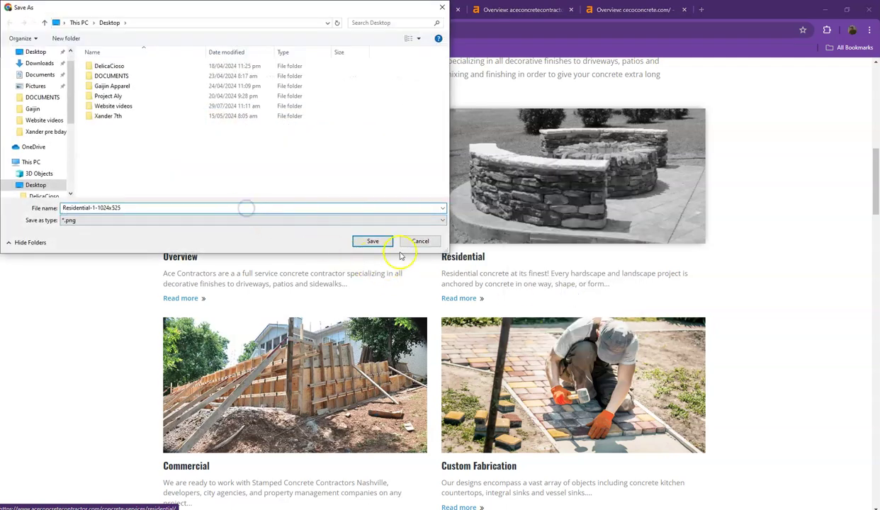
left_click(420, 241)
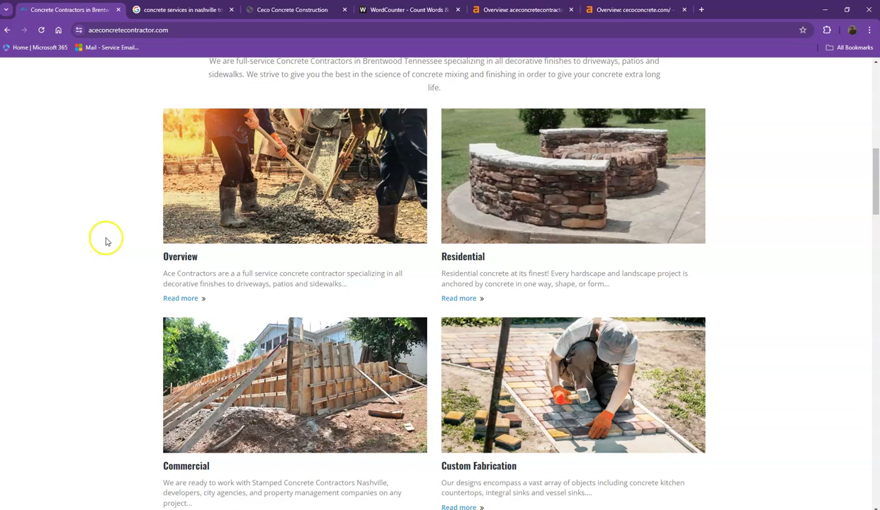
left_click(87, 202)
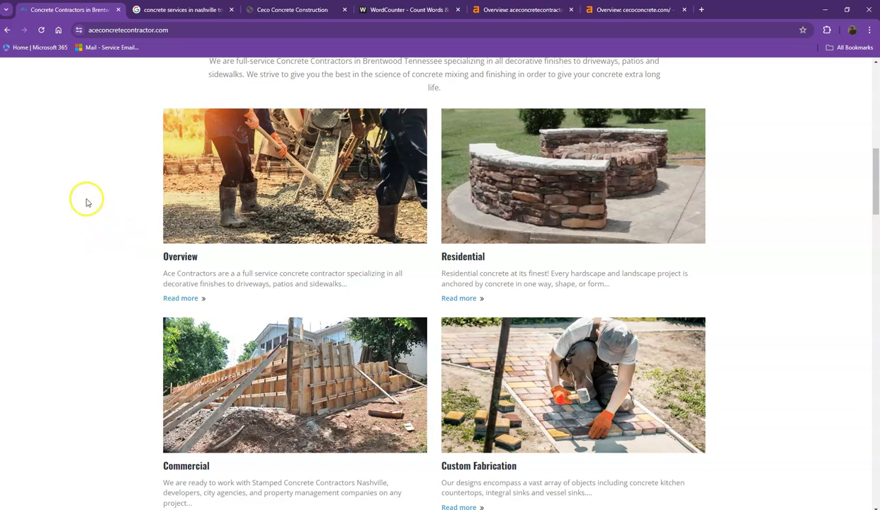
Step: Copy all the text of the Ace Contractors homepage into WordCounter, replacing its contents, and check the total word count
scroll(97, 230, "up", 1)
key("ctrl+a")
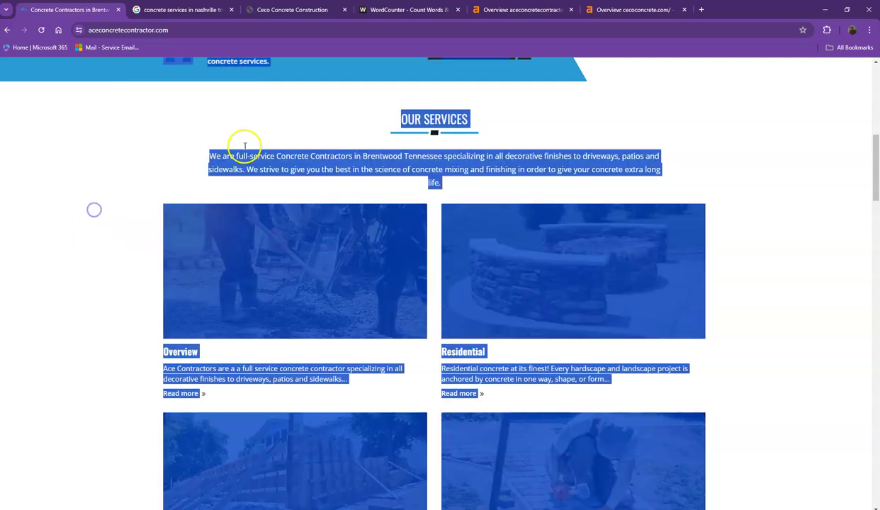
left_click(425, 9)
key("ctrl+a")
key("ctrl+v")
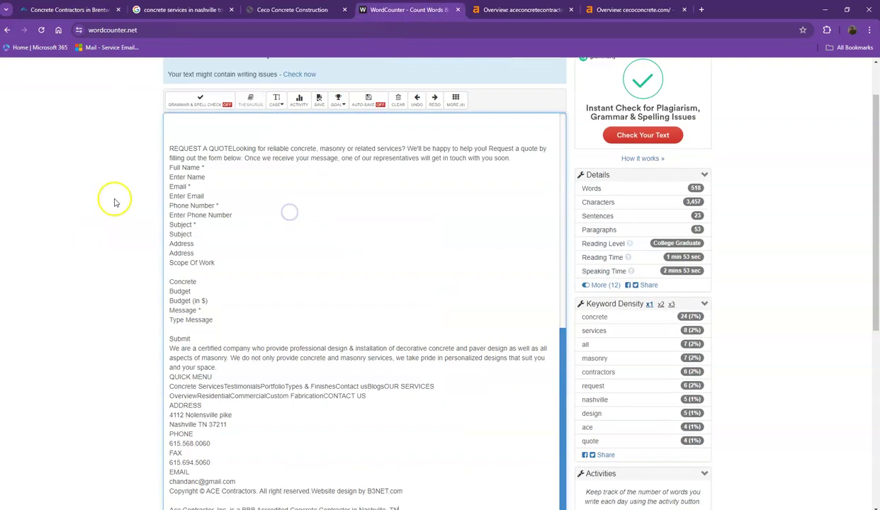
scroll(112, 198, "up", 1)
left_click_drag(169, 107, 242, 107)
left_click(250, 105)
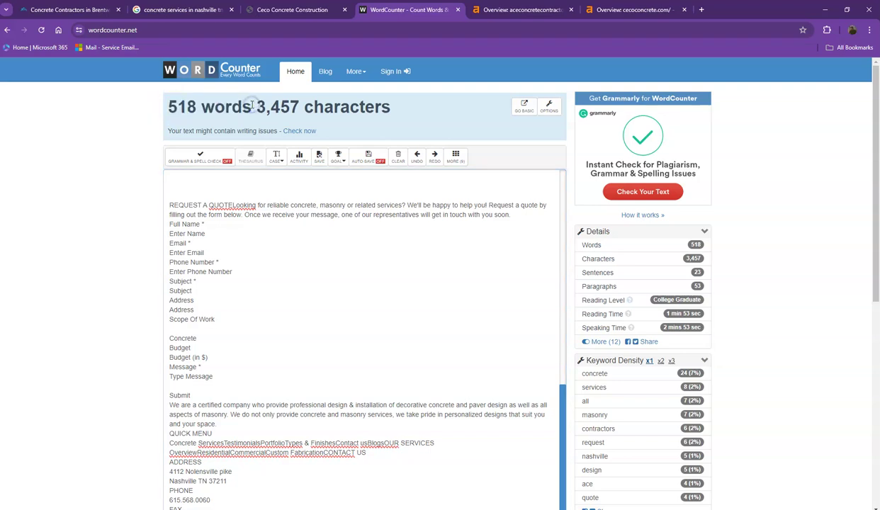
Step: Examine the organic results and the Businesses listings in the Google search for concrete services in nashville tn
left_click(176, 10)
scroll(39, 193, "up", 4)
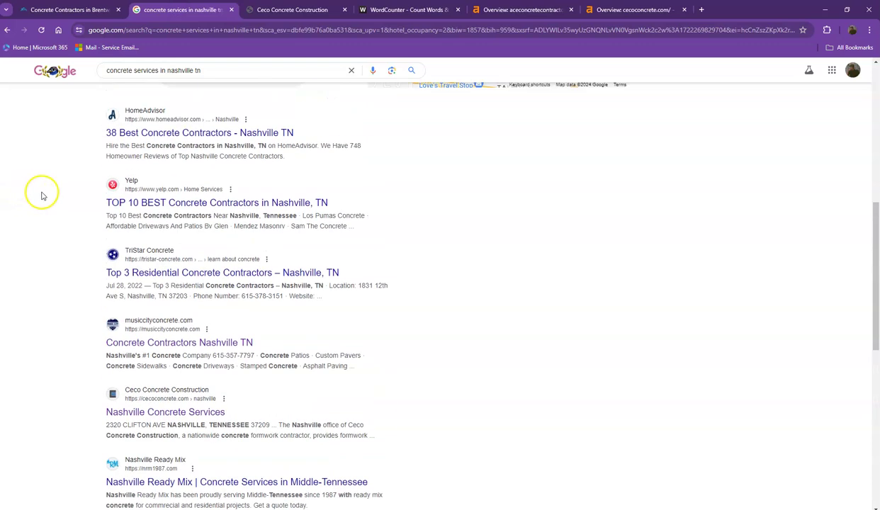
left_click_drag(92, 206, 430, 381)
left_click(55, 173)
scroll(55, 171, "up", 2)
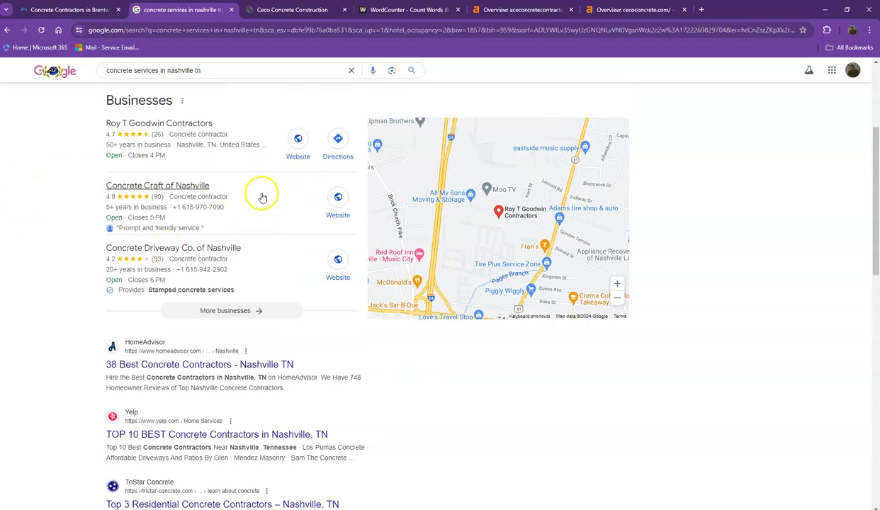
Step: Return to the Ace Contractors homepage, clear the text selection and view its opening banner
left_click(51, 8)
left_click(130, 170)
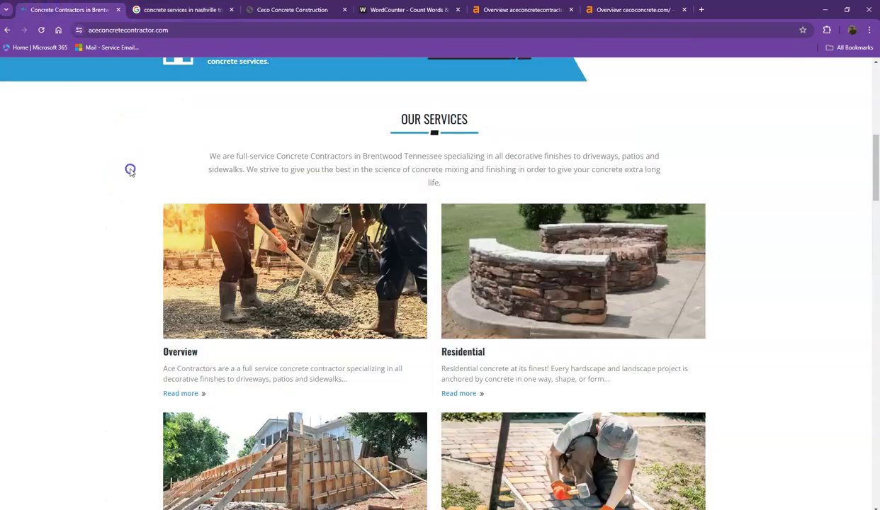
scroll(131, 174, "up", 8)
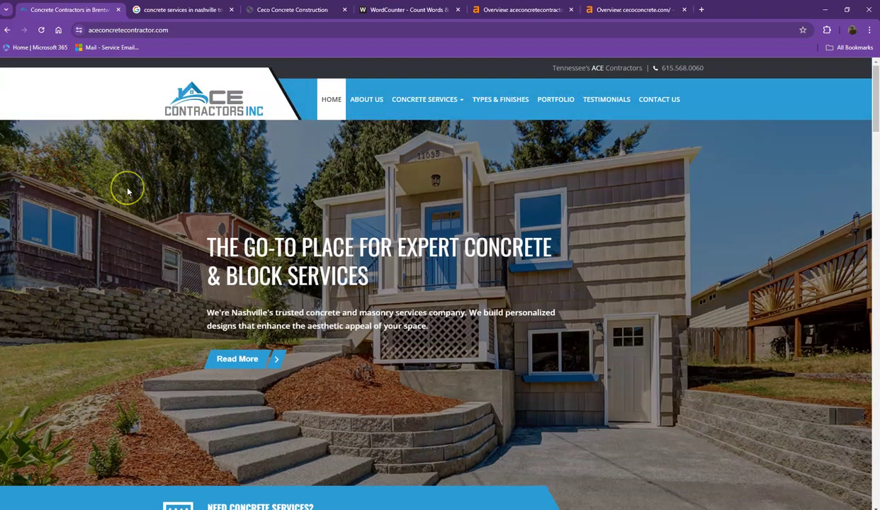